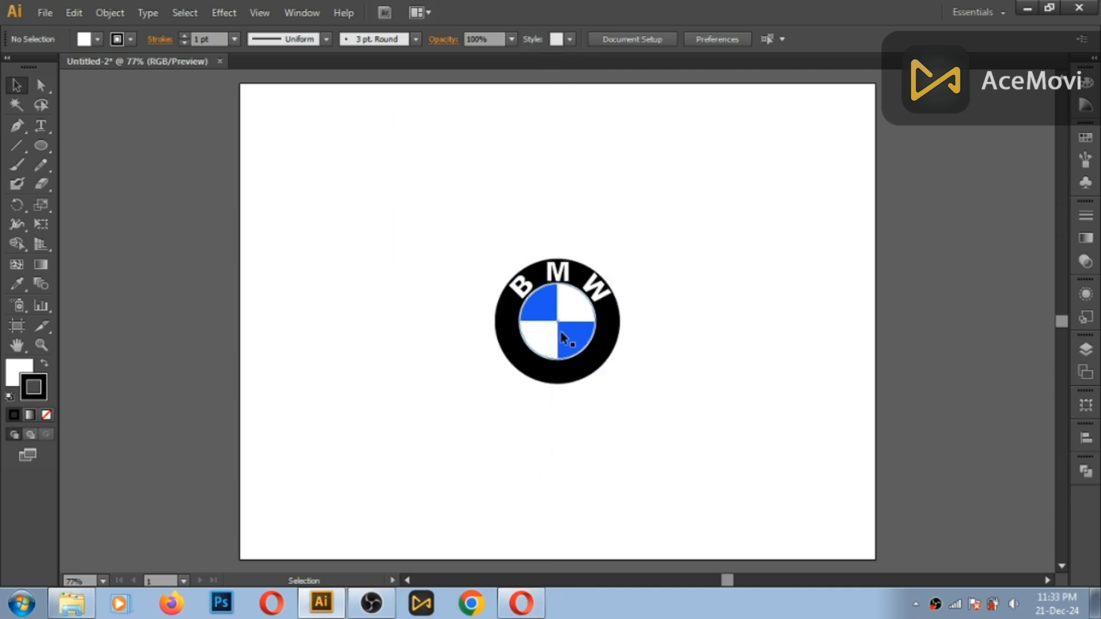
- Move the BMW logo off the artboard, well to its left on the empty canvas, and deselect it
click(561, 344)
drag(561, 345, 122, 237)
key(space)
drag(265, 275, 872, 308)
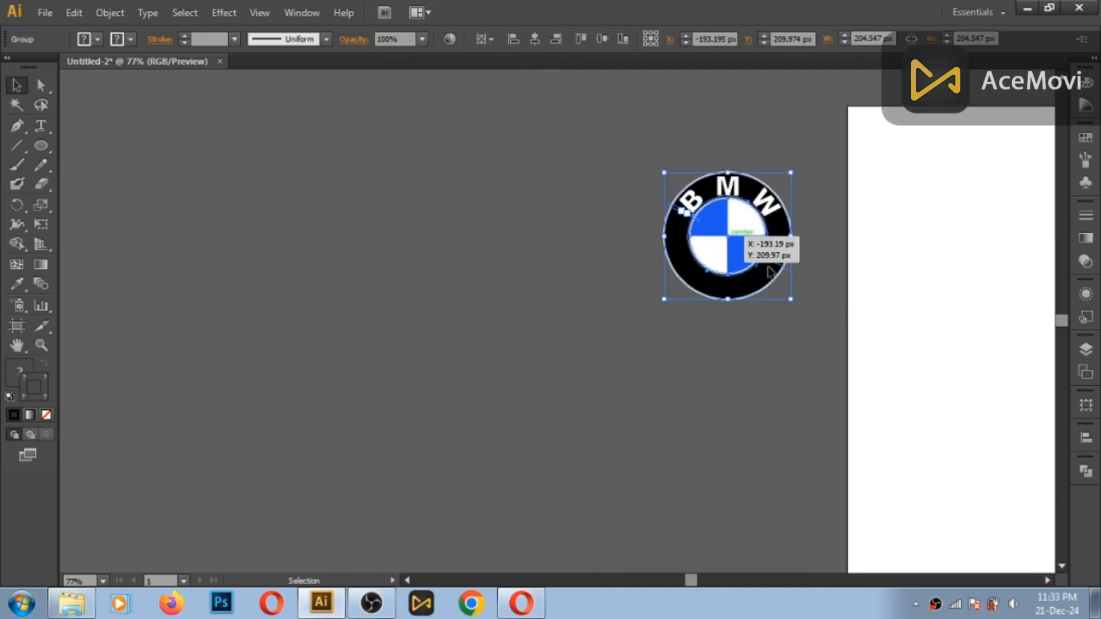
drag(734, 235, 341, 195)
click(421, 191)
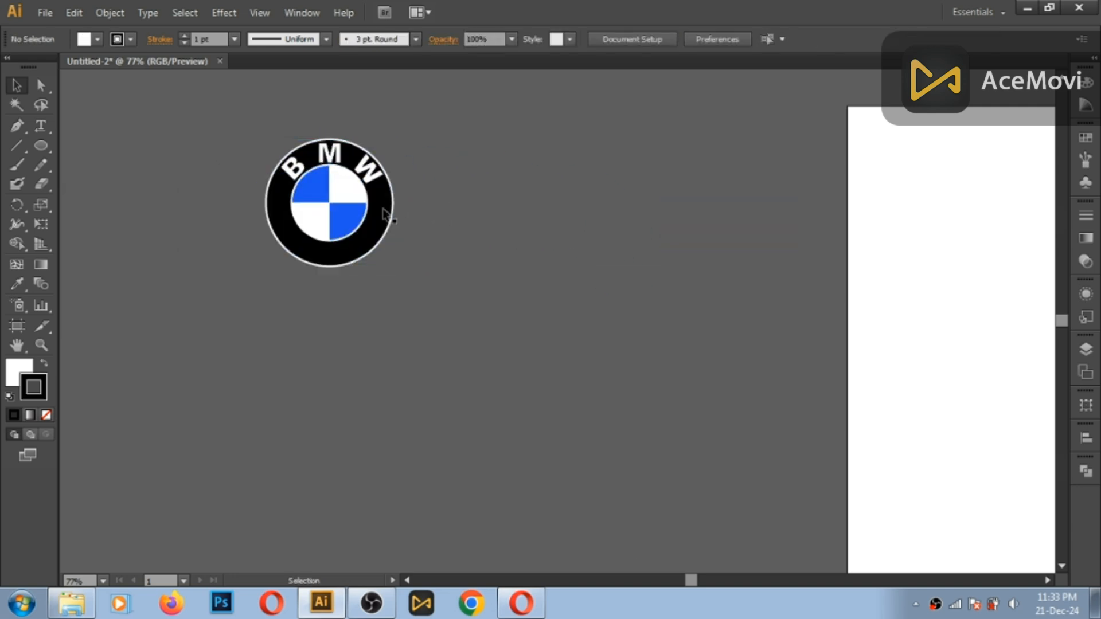
- Draw a circle from the logo's centre matching its inner circle, and move it onto empty canvas beside the logo
drag(46, 146, 86, 182)
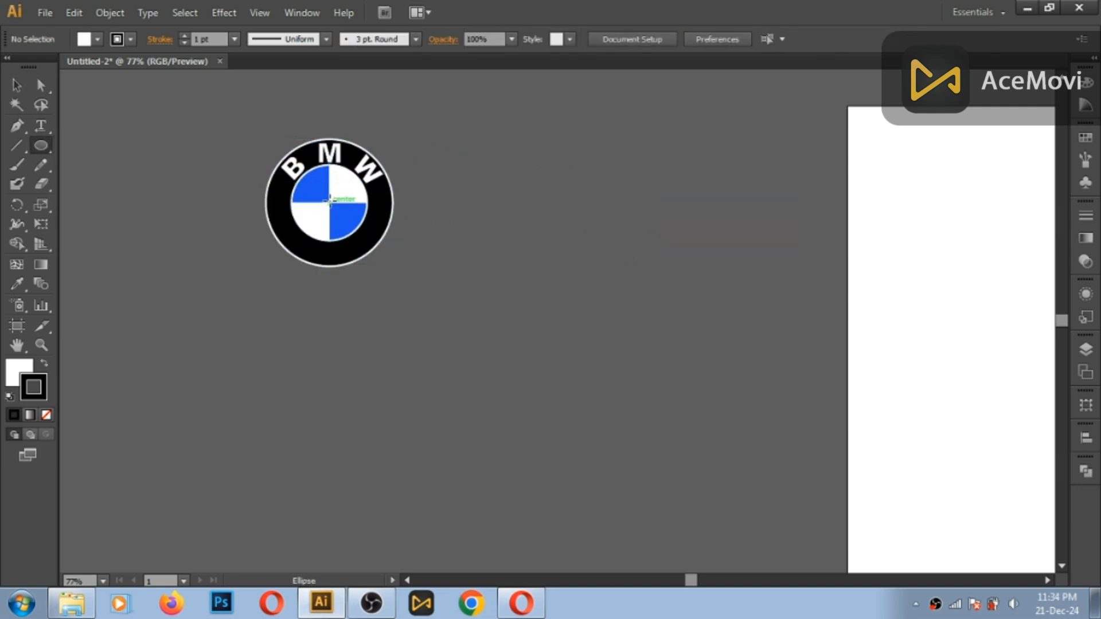
drag(330, 201, 528, 243)
key(v)
- Copy the white circle and paste the duplicate directly in front of it
click(74, 12)
click(90, 89)
click(75, 13)
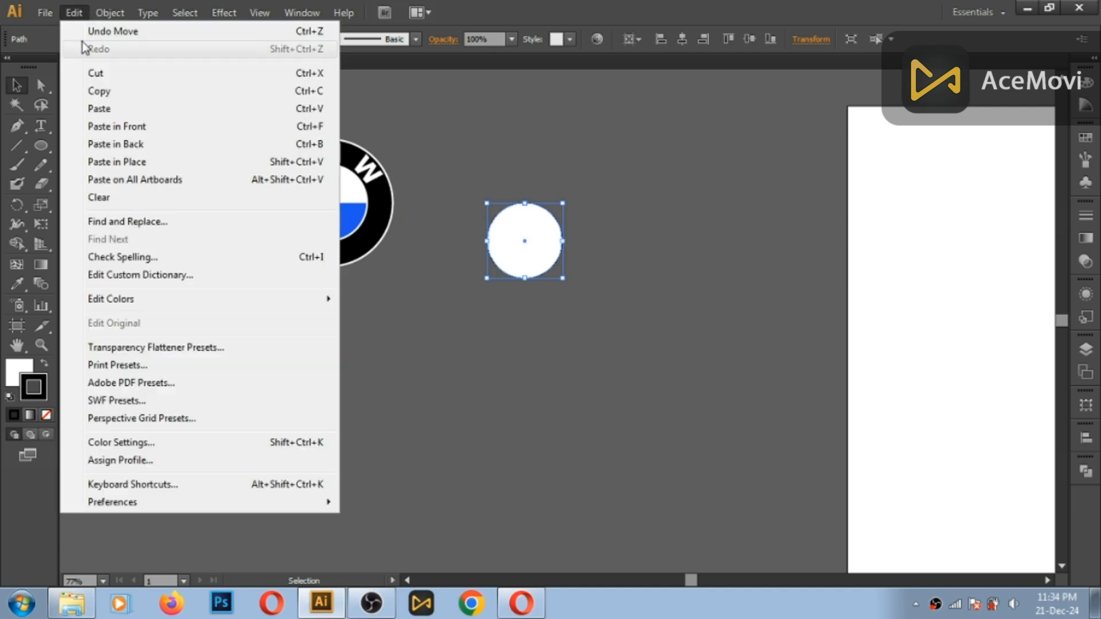
click(141, 128)
- Draw one horizontal and one vertical line crossing through the white circle and extending past its edges
click(17, 146)
drag(452, 231, 602, 231)
drag(524, 159, 524, 323)
key(v)
- Centre both lines horizontally and vertically on the circle, using the circle as the key object
drag(476, 231, 502, 223)
click(631, 39)
click(671, 57)
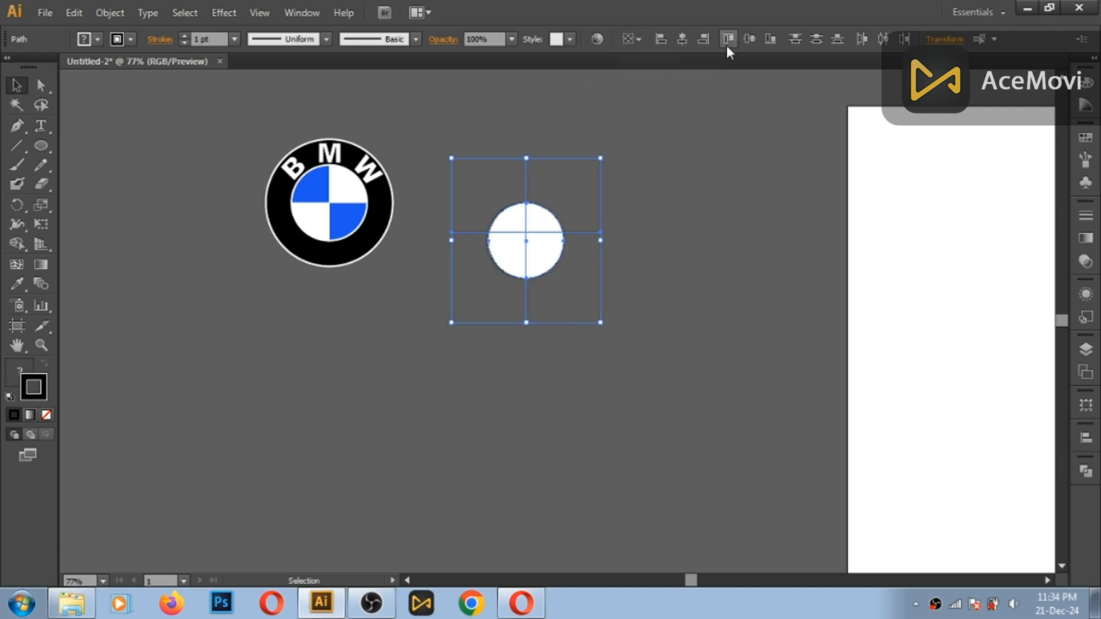
click(549, 212)
click(630, 39)
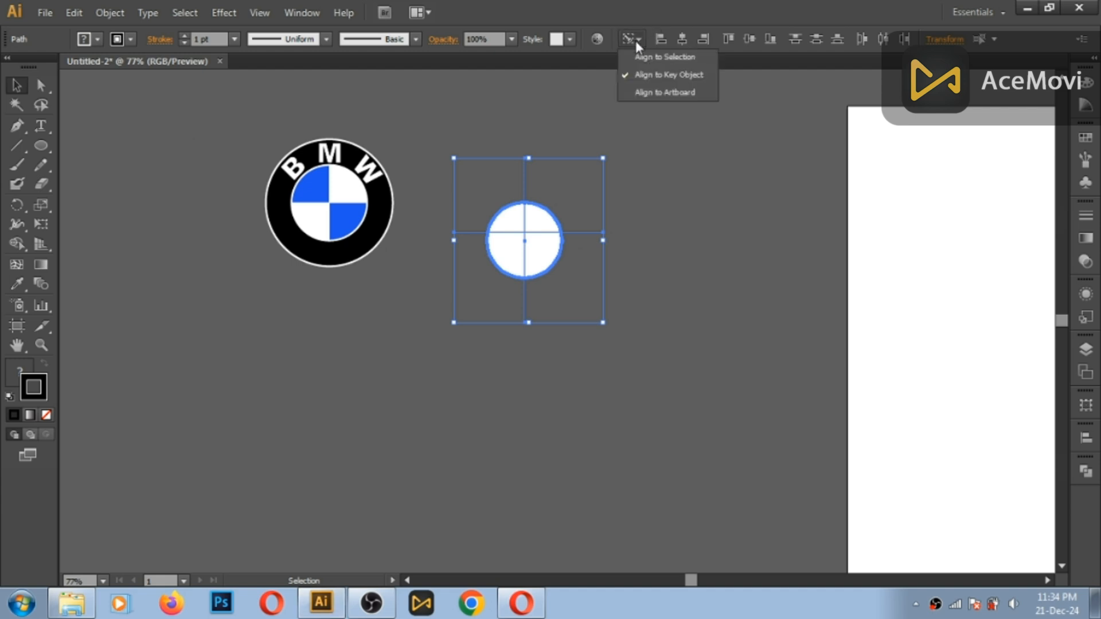
click(682, 39)
click(751, 39)
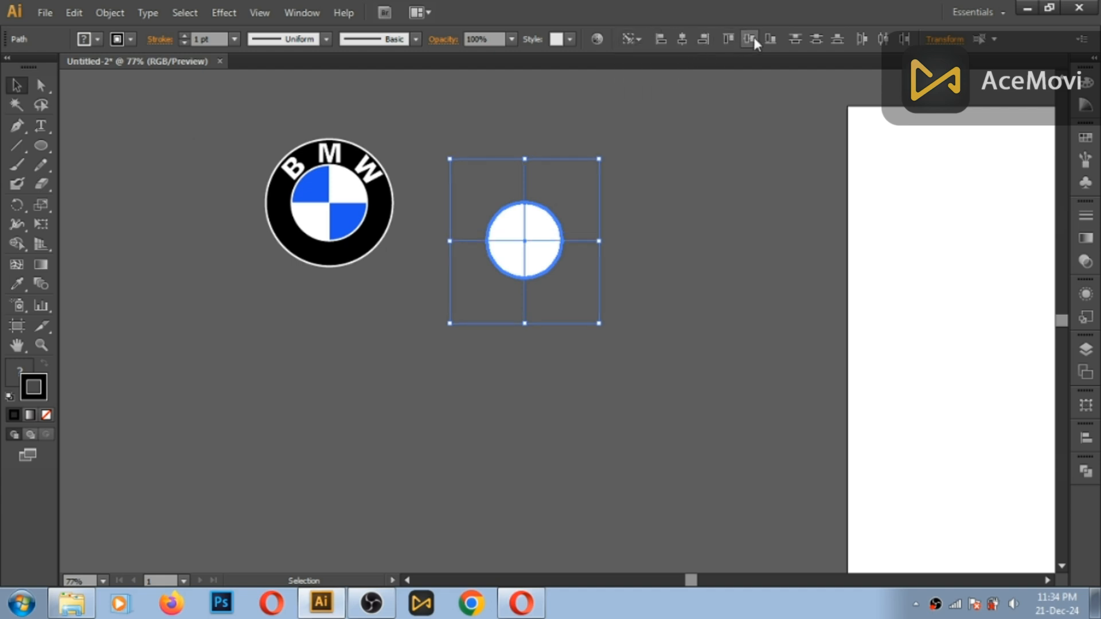
- Split the circle into quarters along the two lines with Pathfinder Divide, and ungroup the pieces
click(300, 12)
click(436, 478)
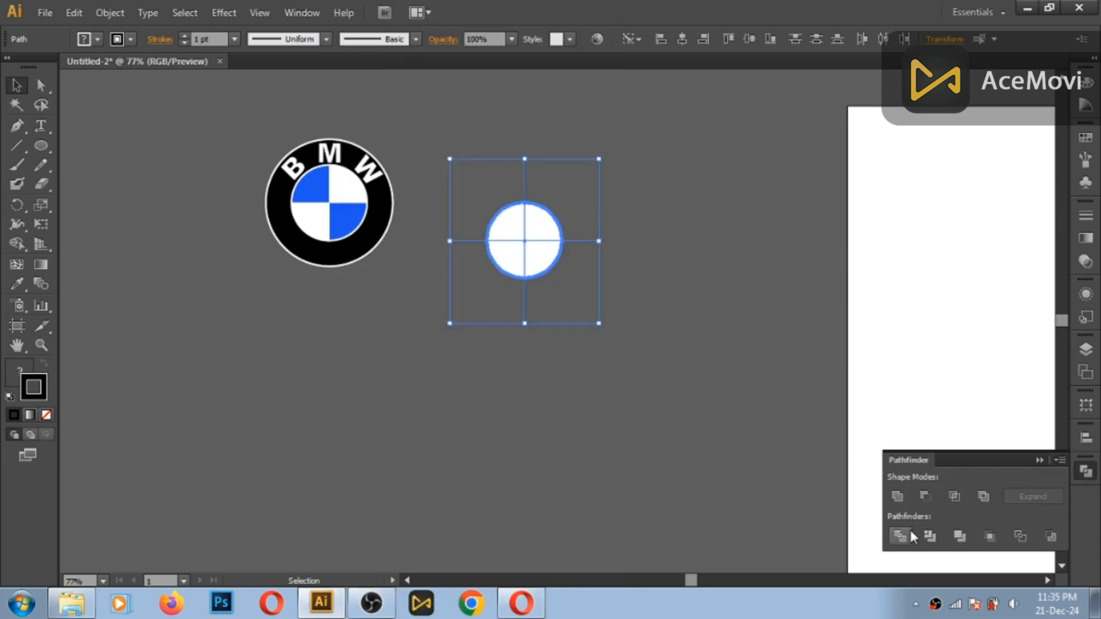
click(901, 542)
click(1039, 460)
right_click(498, 233)
click(533, 329)
click(621, 254)
- Colour the upper-left and lower-right quarters with the blue sampled from the BMW logo
click(534, 261)
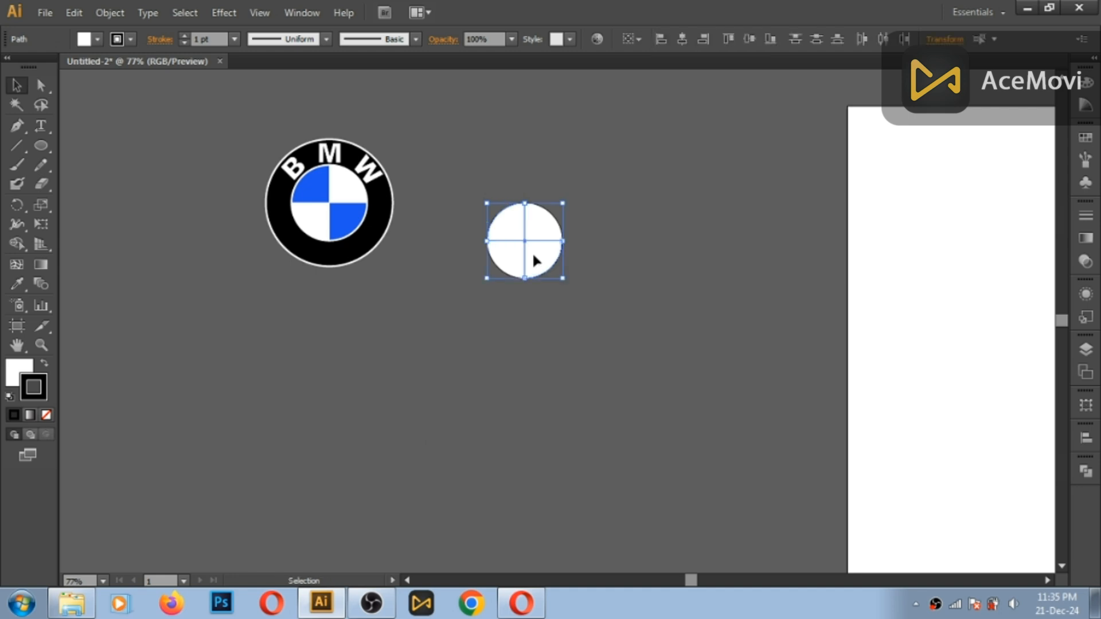
click(17, 284)
click(348, 219)
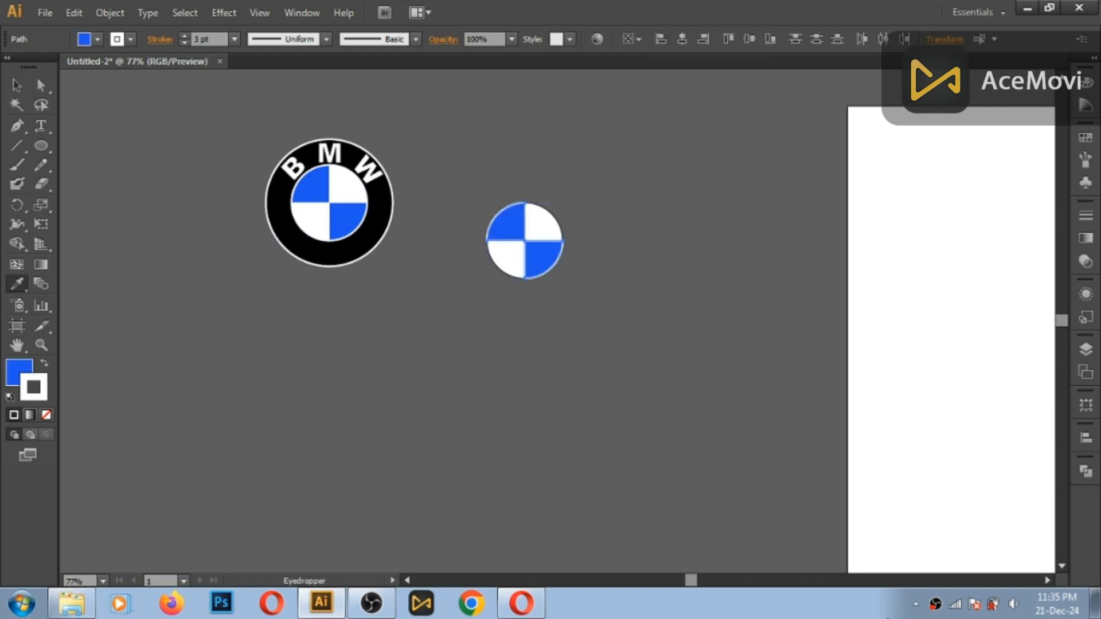
click(1012, 604)
drag(1004, 480, 1008, 521)
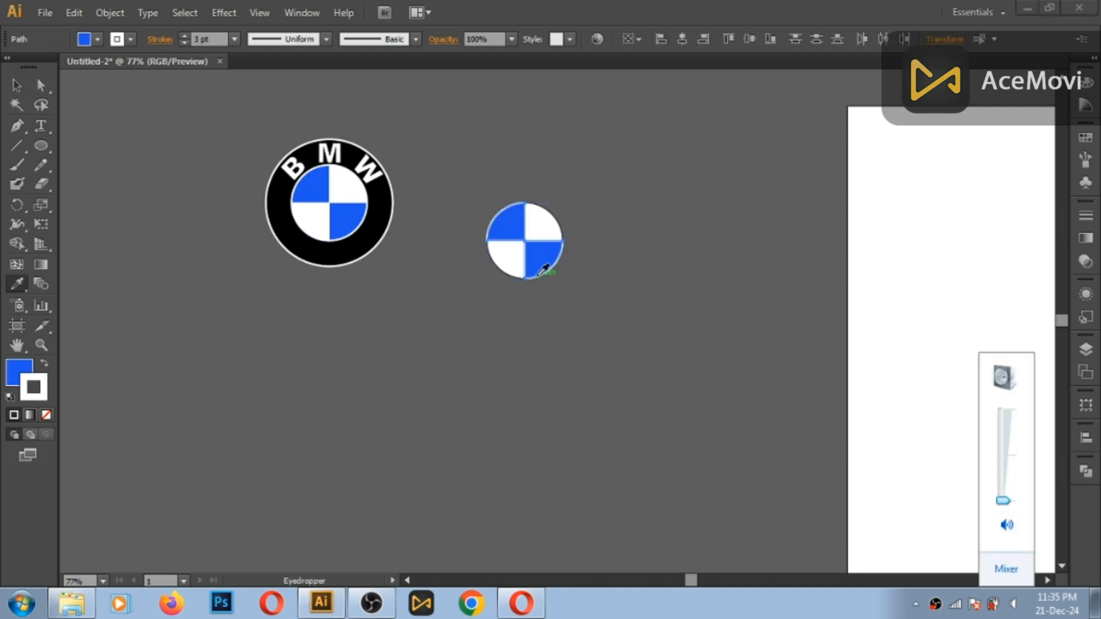
- Remove the stroke from the two blue quarters and deselect them
click(16, 85)
click(512, 303)
click(498, 267)
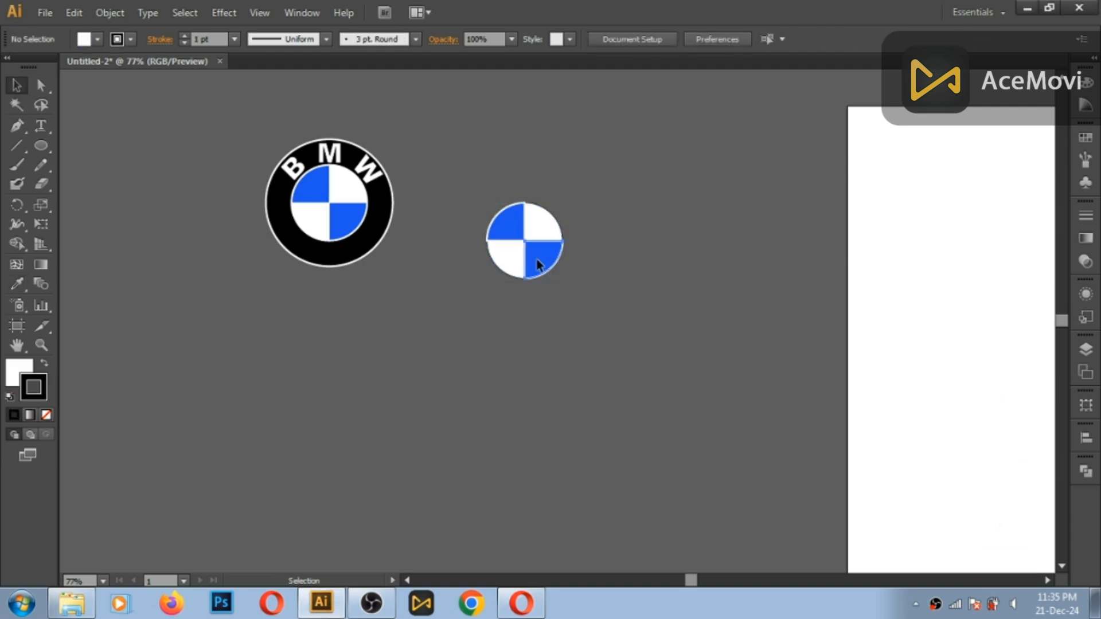
click(536, 255)
click(507, 231)
click(132, 39)
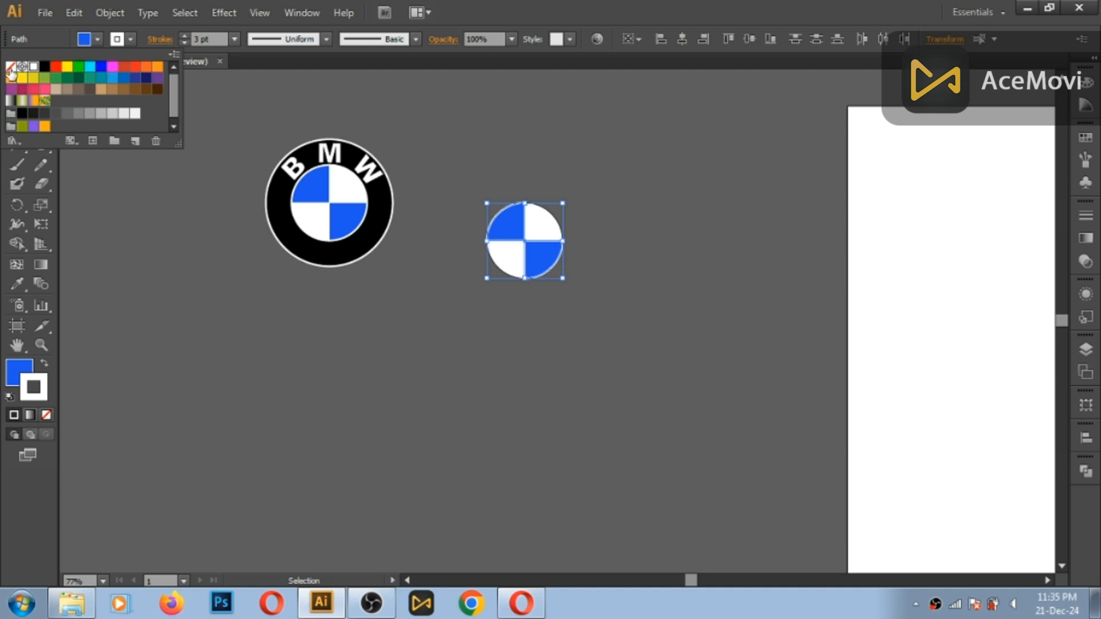
click(11, 67)
click(205, 87)
click(354, 112)
- Give the full circle behind the blue quarters a white stroke with a weight of 7 pt
click(533, 215)
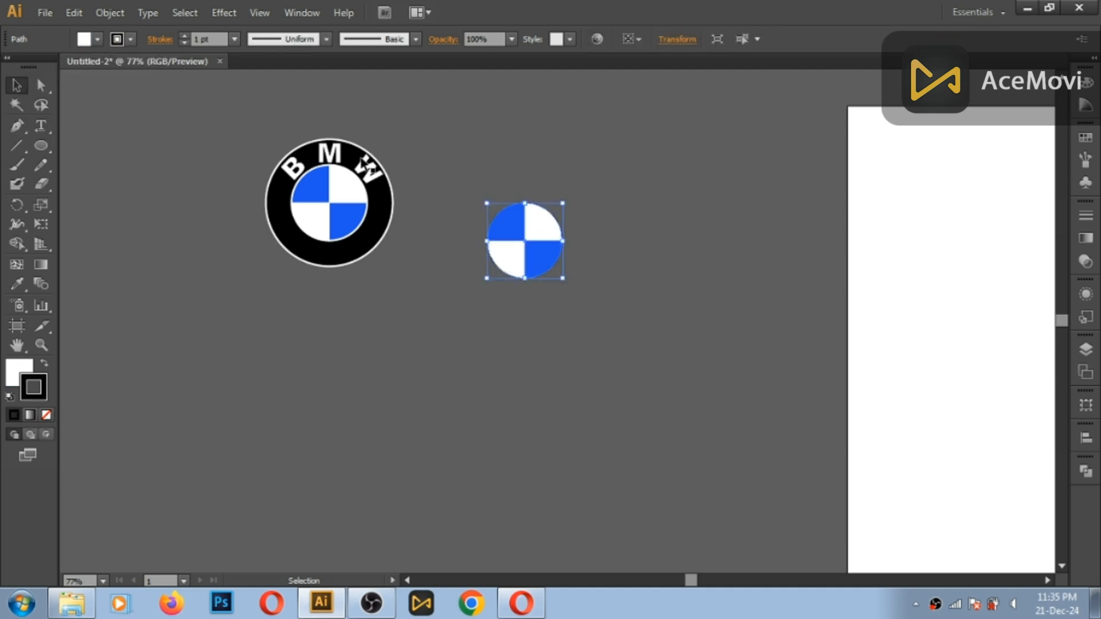
click(128, 40)
click(33, 67)
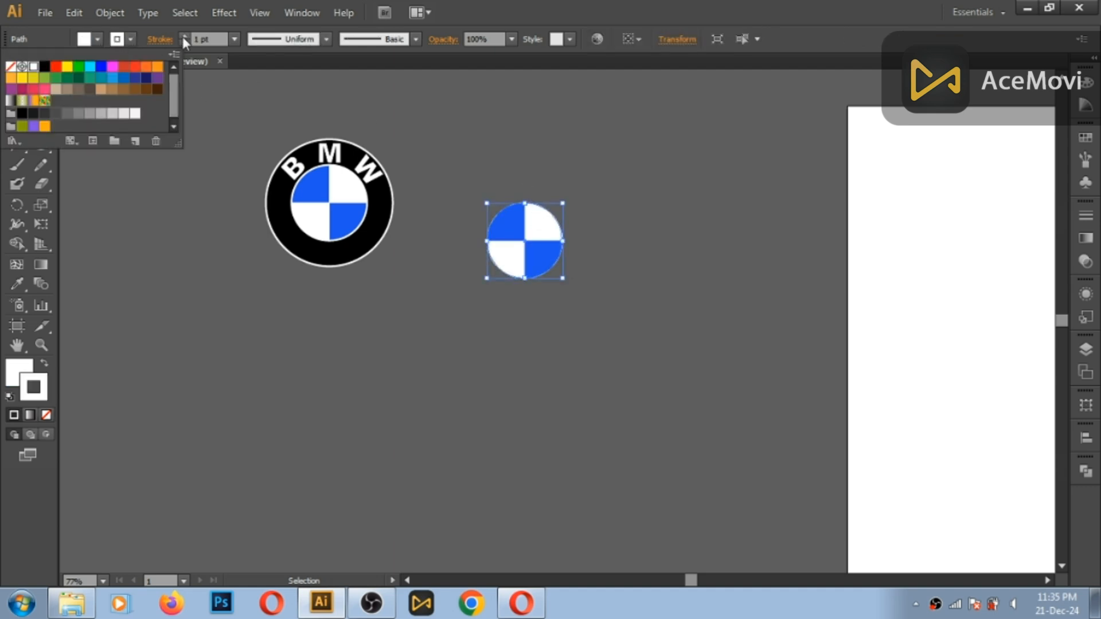
click(201, 36)
click(198, 39)
text(3)
key(Return)
click(198, 38)
text(7)
key(Return)
click(382, 133)
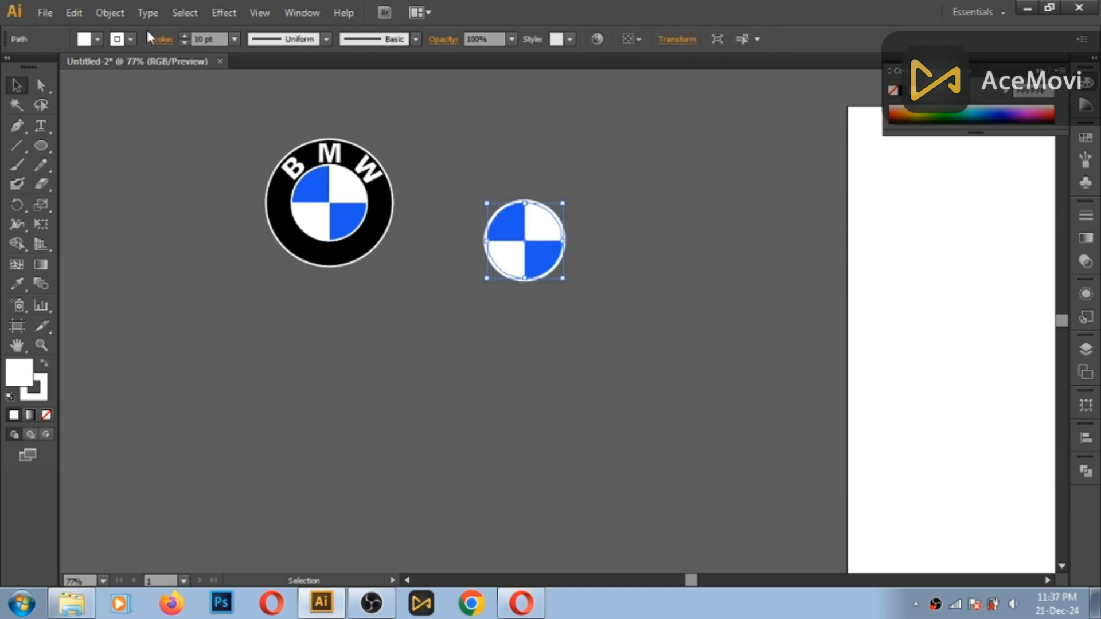
- Align the full circle's stroke to the outside, with a butt cap and miter join
click(157, 40)
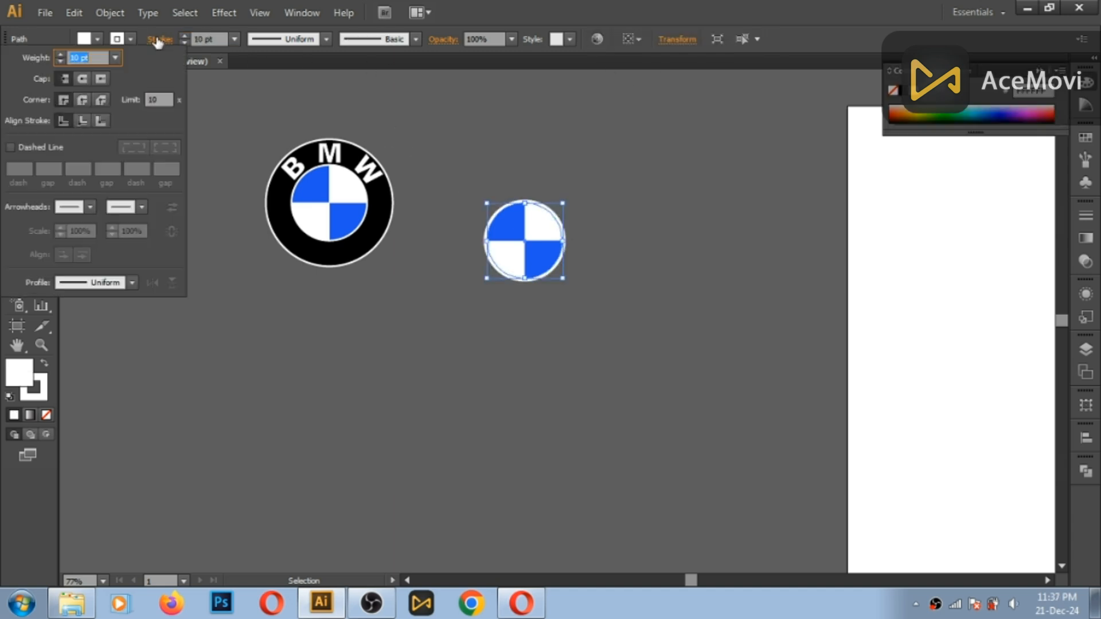
click(98, 120)
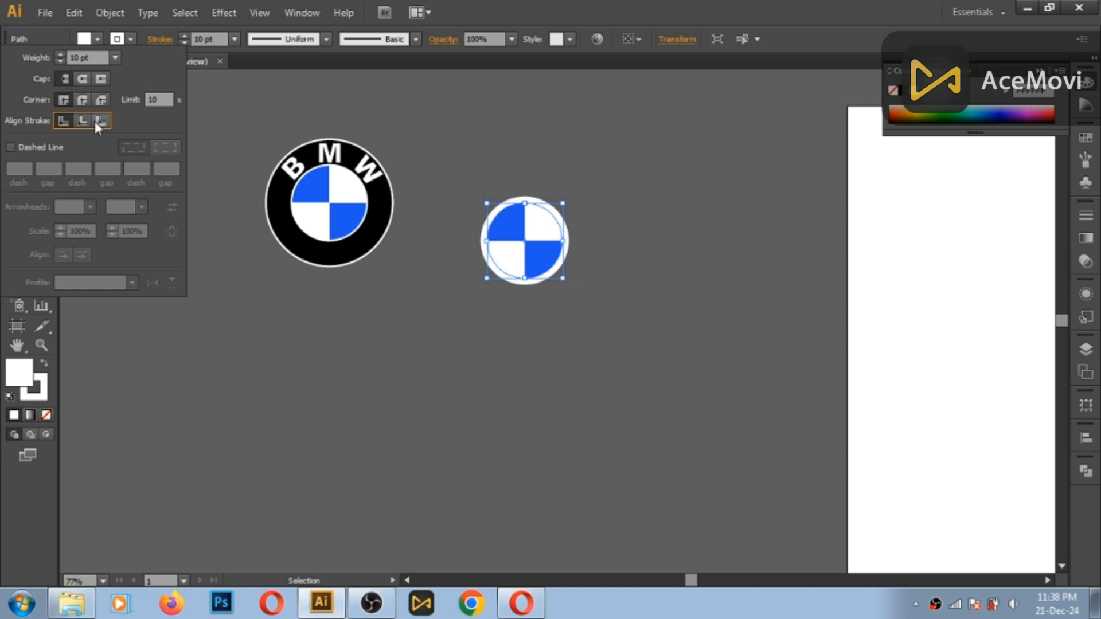
click(81, 99)
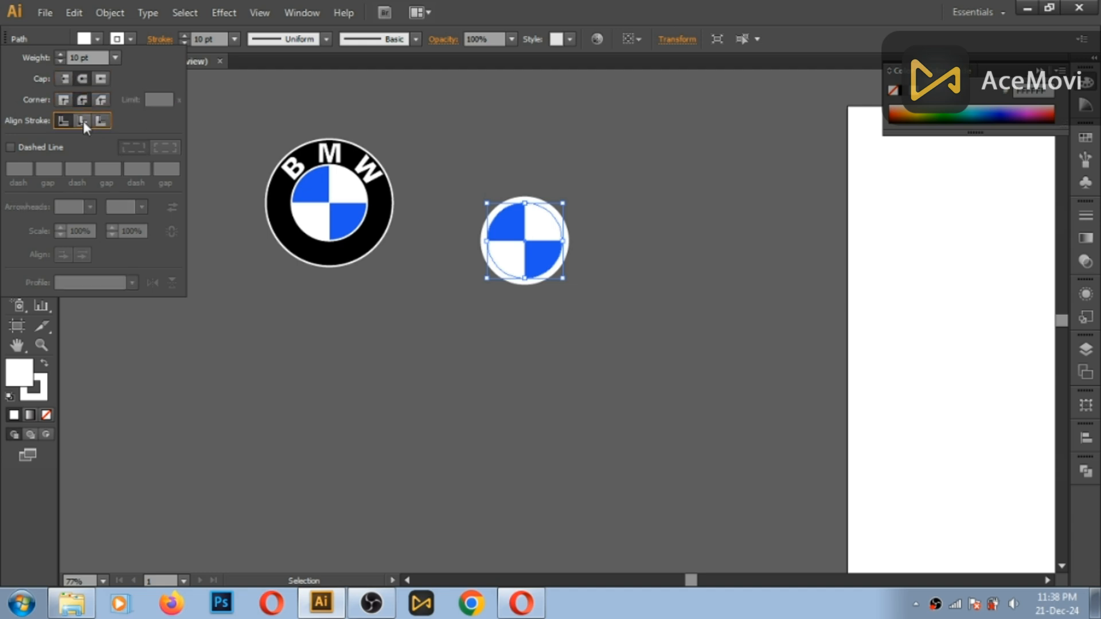
click(84, 122)
click(66, 105)
click(100, 121)
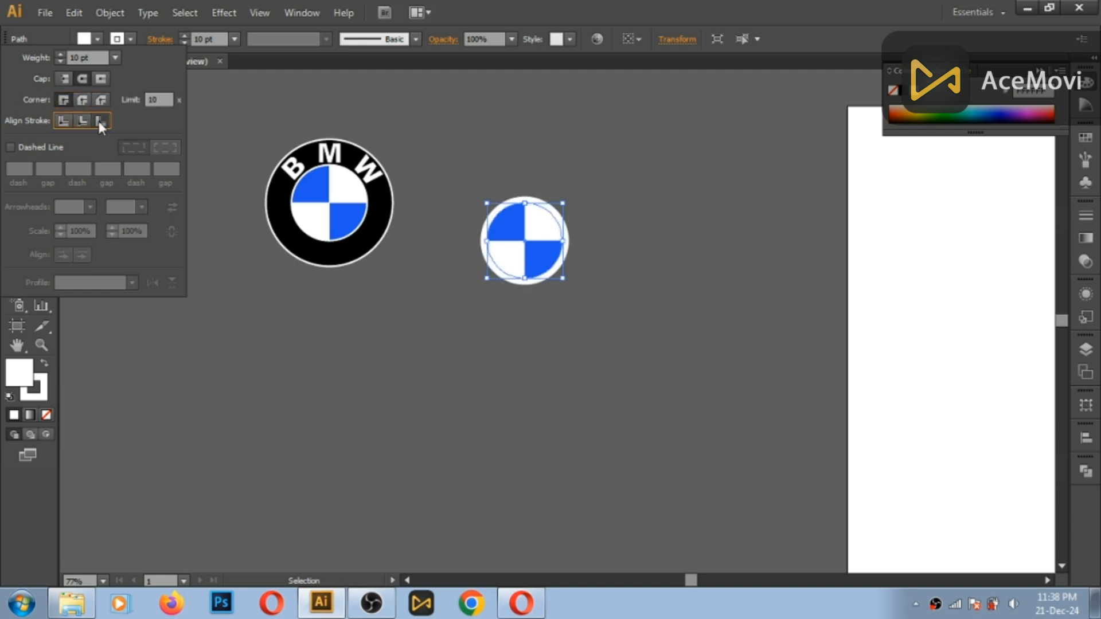
click(64, 79)
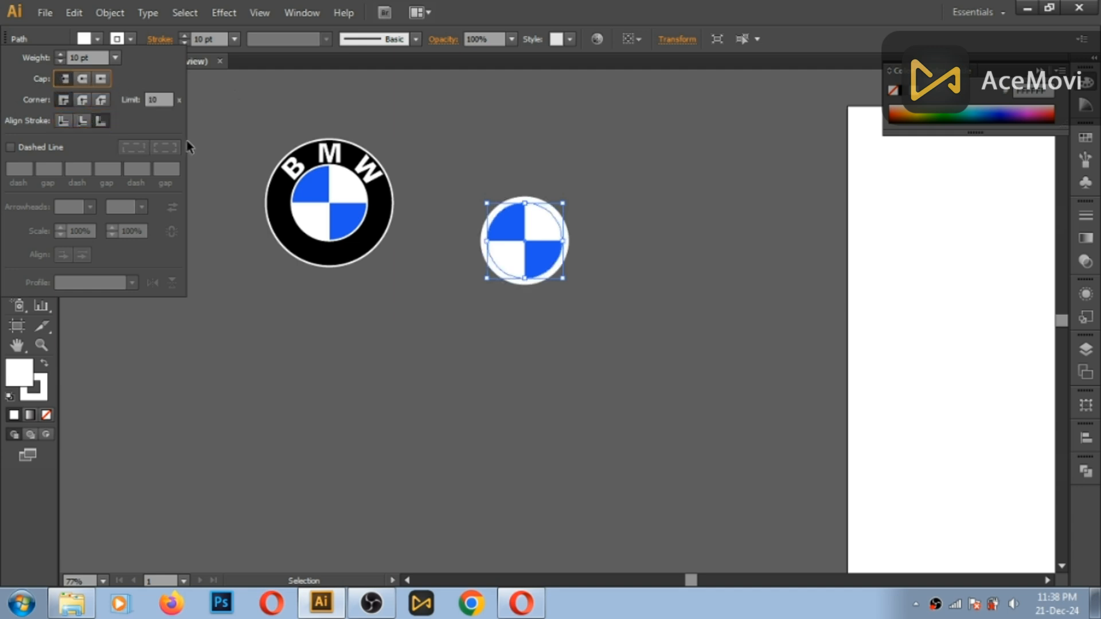
click(212, 135)
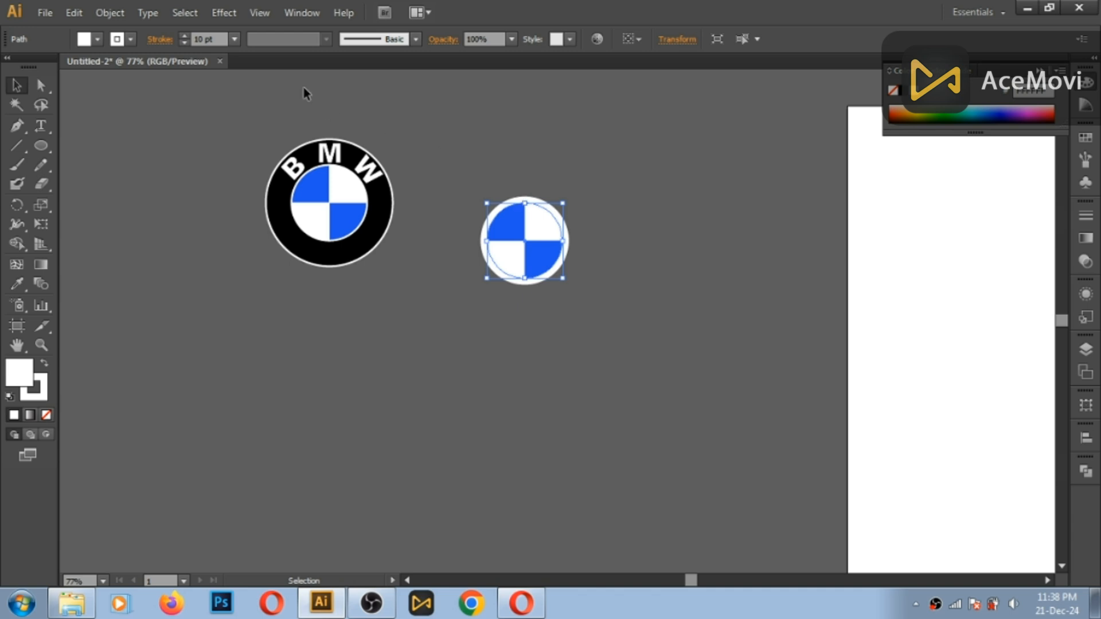
- Set the full circle's outer stroke weight to 5 pt
click(198, 38)
key(Return)
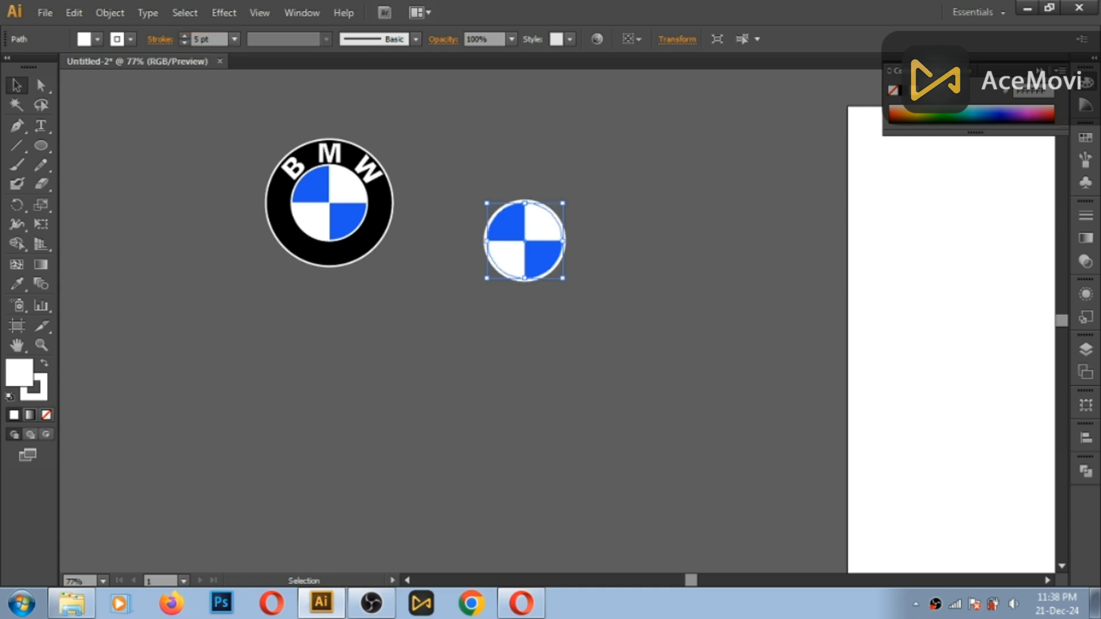
click(521, 170)
click(503, 208)
click(559, 178)
click(544, 213)
- Draw a circle matching the logo's outer ring from its centre, and move it over the blue and white emblem
click(41, 145)
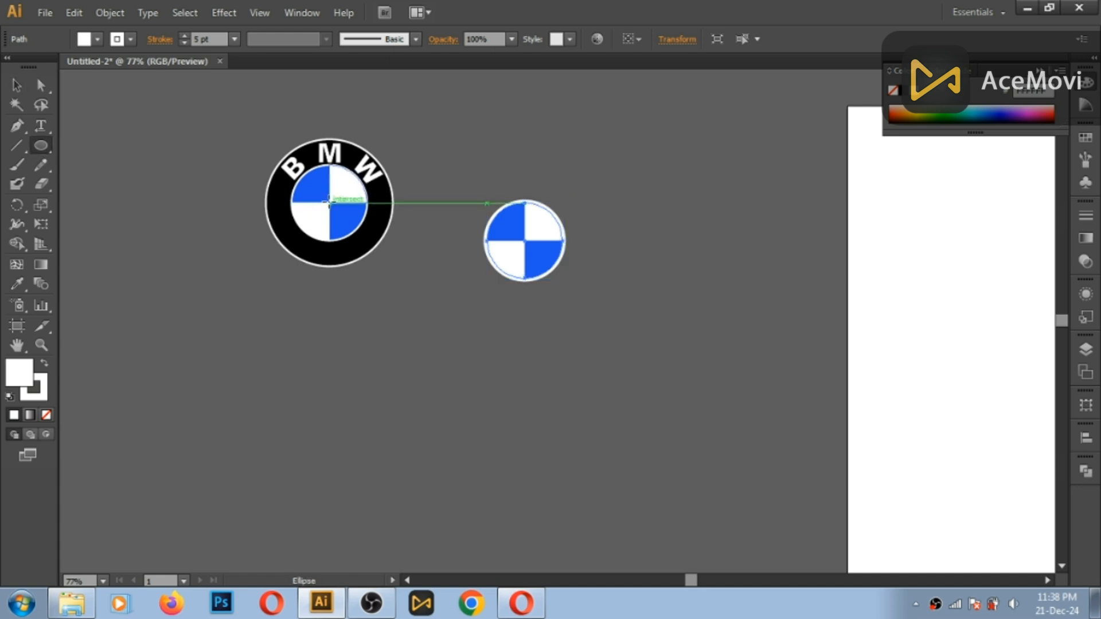
drag(330, 202, 394, 266)
click(16, 84)
drag(332, 198, 527, 245)
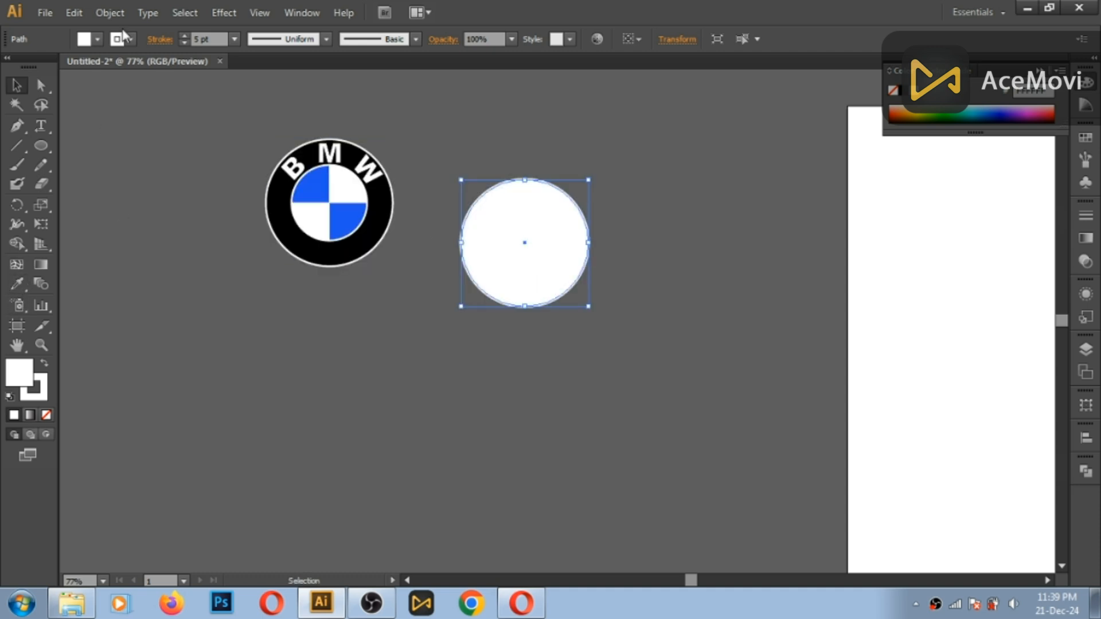
- Fill the large circle with black and align its white stroke to the outside
click(97, 39)
click(45, 67)
click(391, 108)
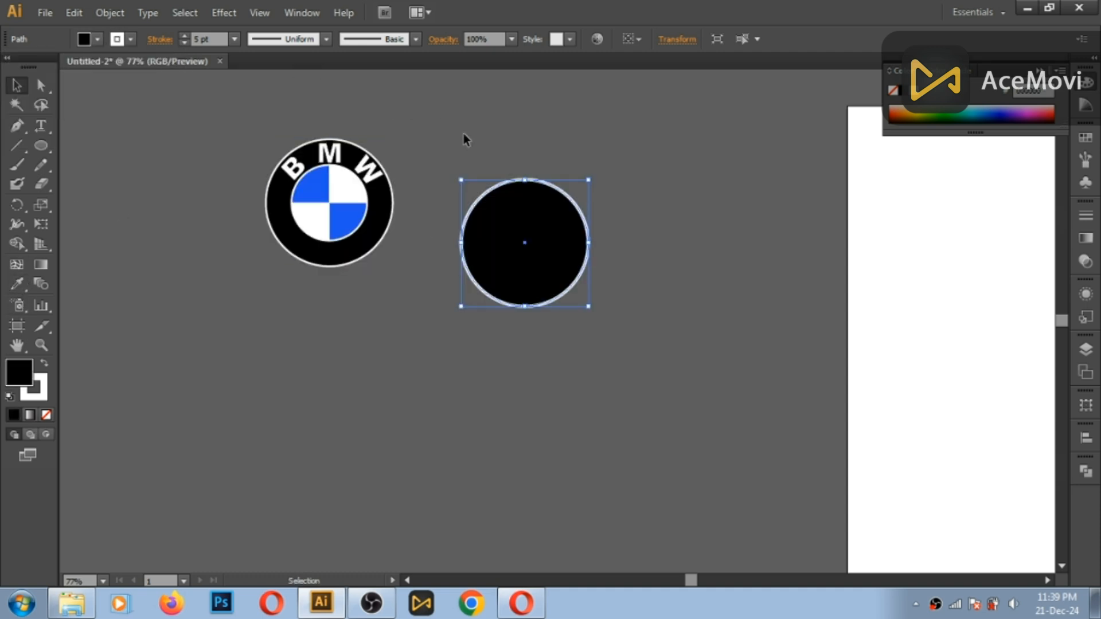
click(159, 40)
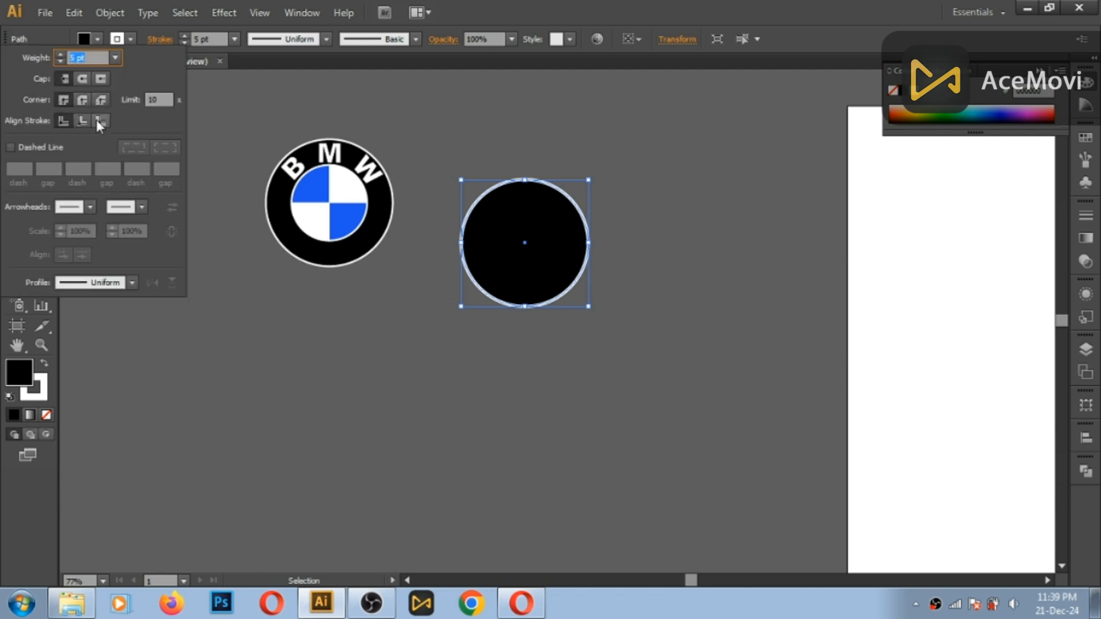
click(97, 121)
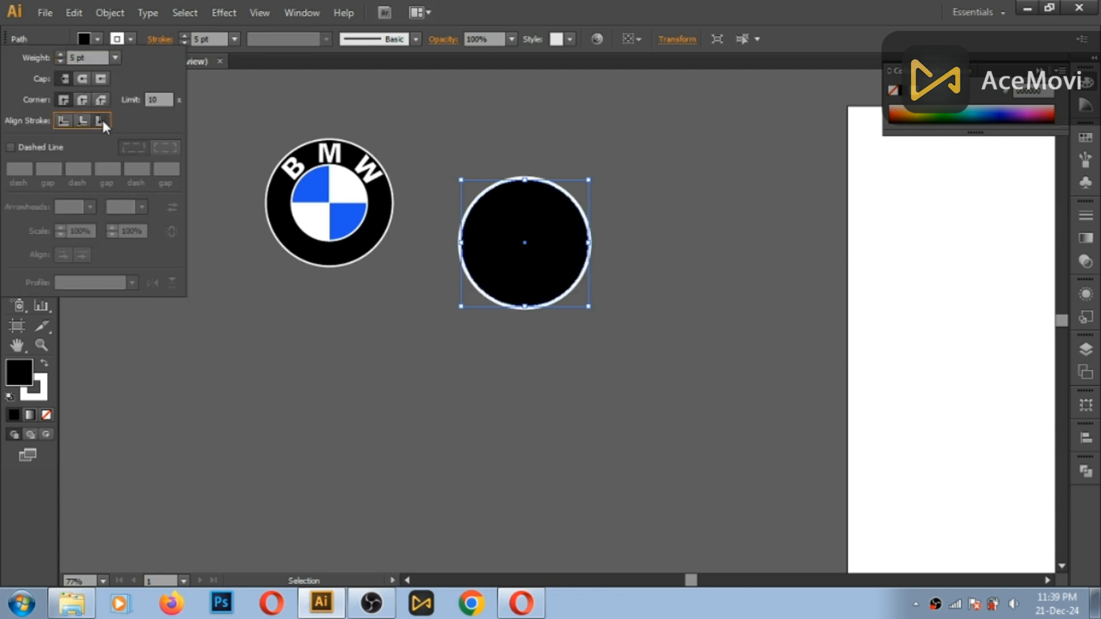
- Send the large black circle to the back, behind the blue and white emblem
right_click(534, 234)
mouse_move(629, 469)
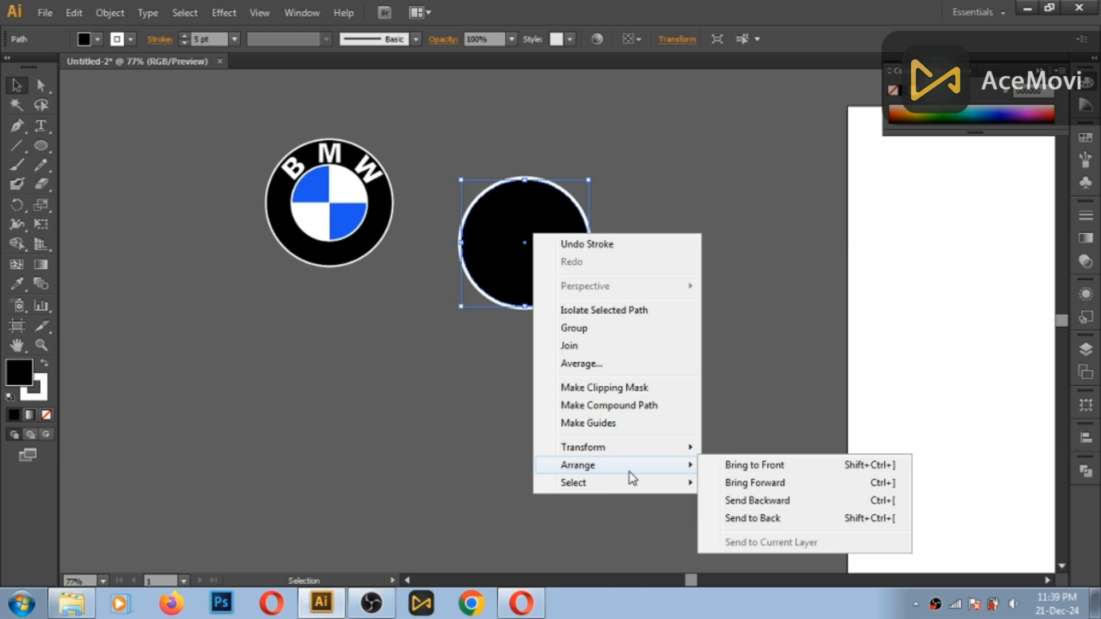
click(767, 519)
click(645, 329)
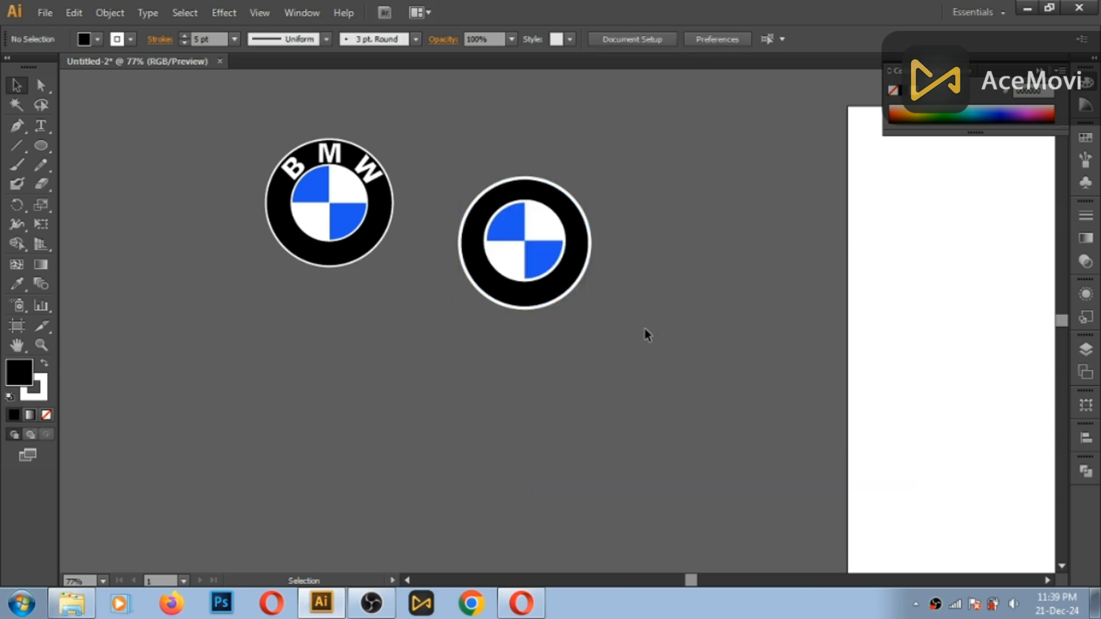
click(566, 251)
click(546, 225)
click(160, 39)
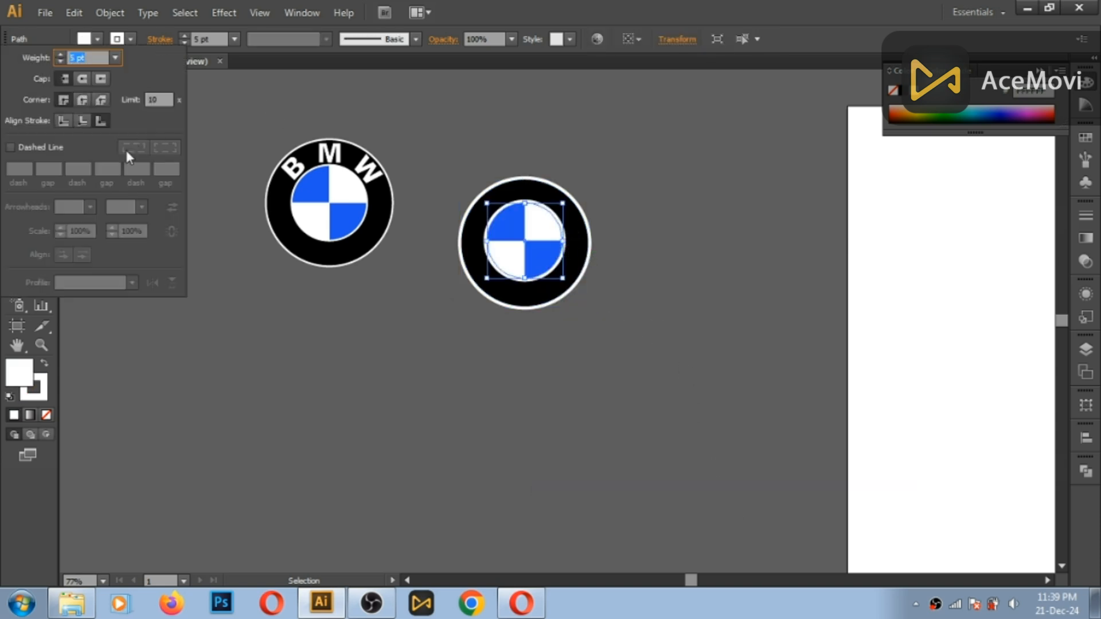
click(368, 130)
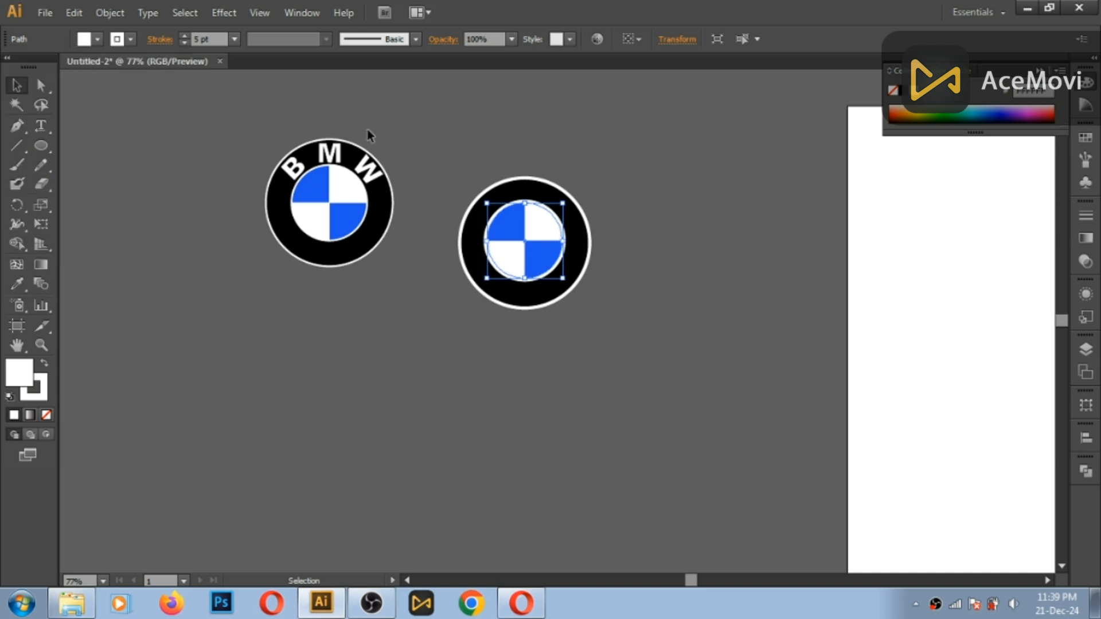
click(428, 113)
- Enlarge the black outer circle slightly about its centre to widen the ring, and select the inner circle
click(516, 183)
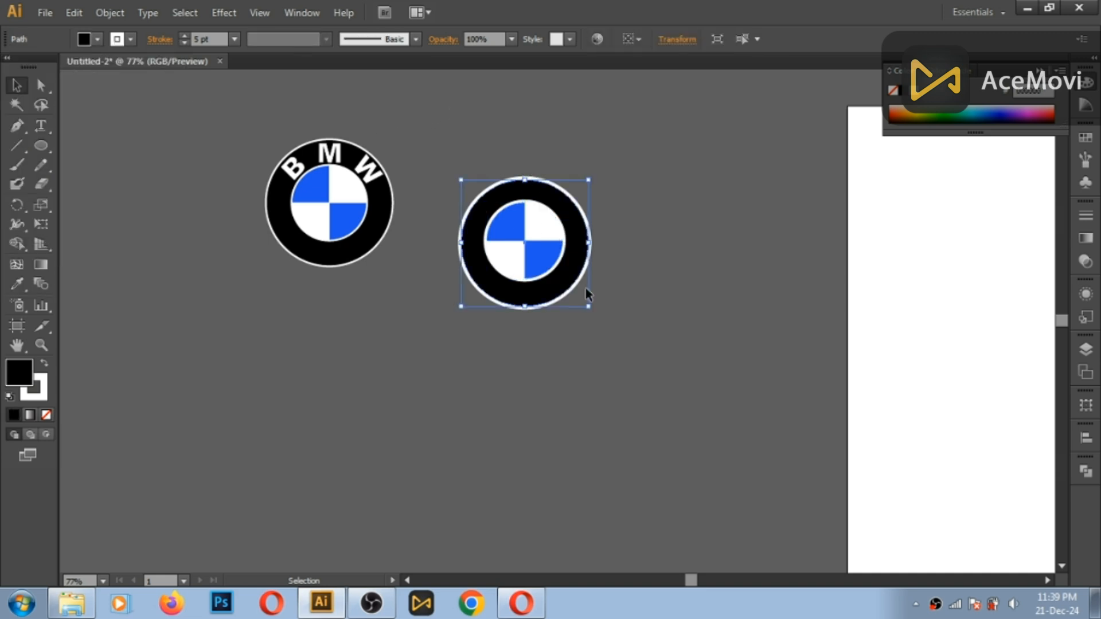
drag(592, 310, 600, 318)
click(629, 262)
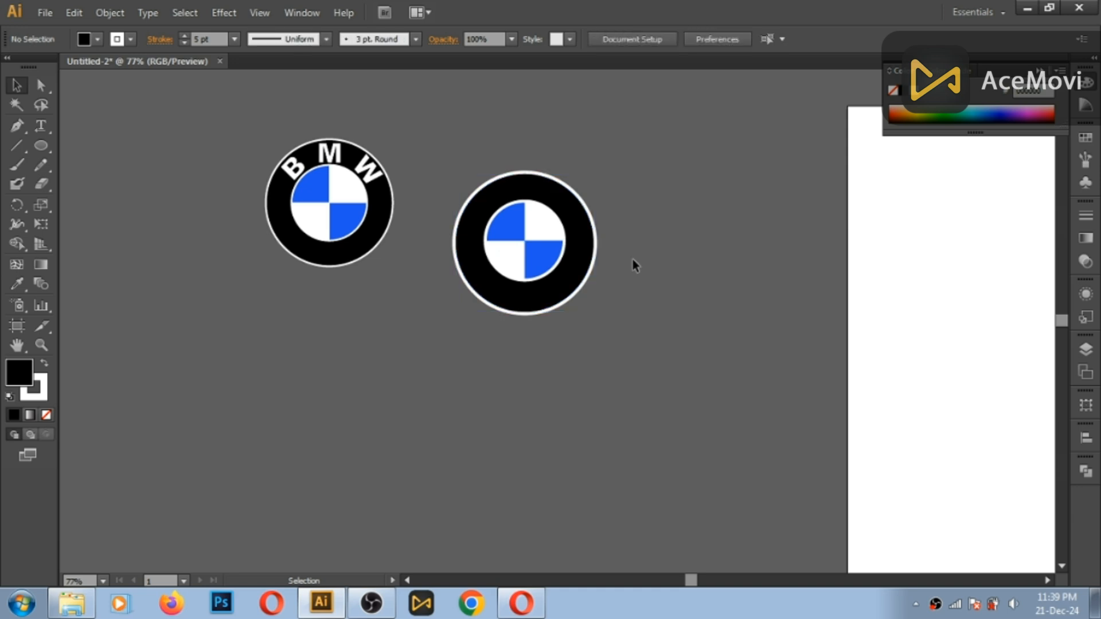
click(563, 225)
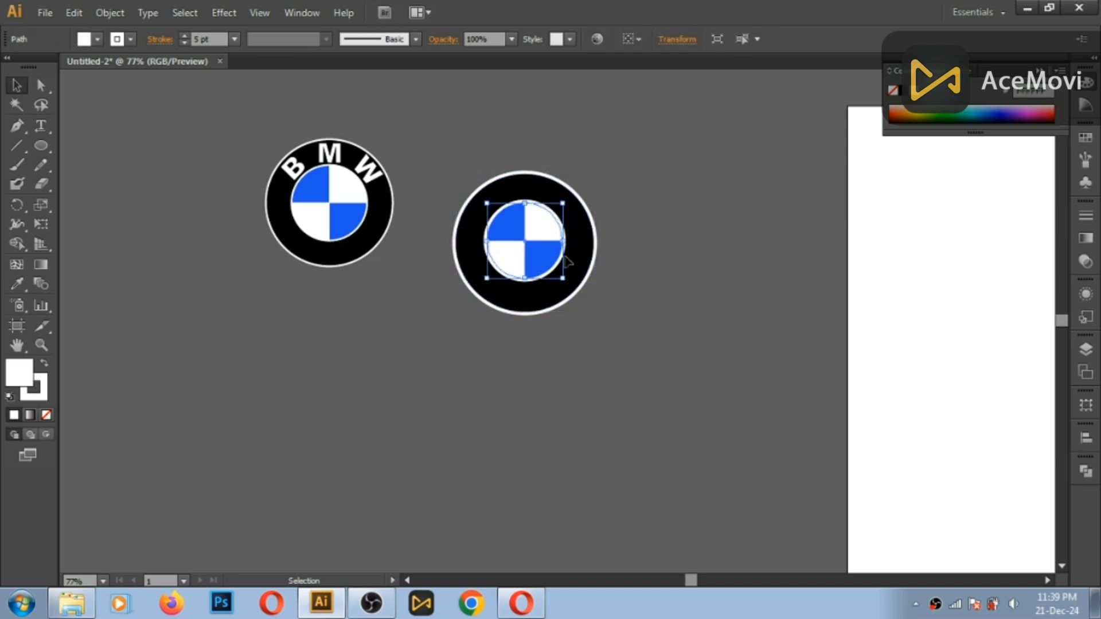
- Copy the selected inner circle, paste the duplicate in front, and choose the Type on a Path tool
click(71, 11)
click(98, 90)
click(81, 10)
click(126, 126)
click(201, 275)
drag(41, 126, 86, 182)
click(519, 199)
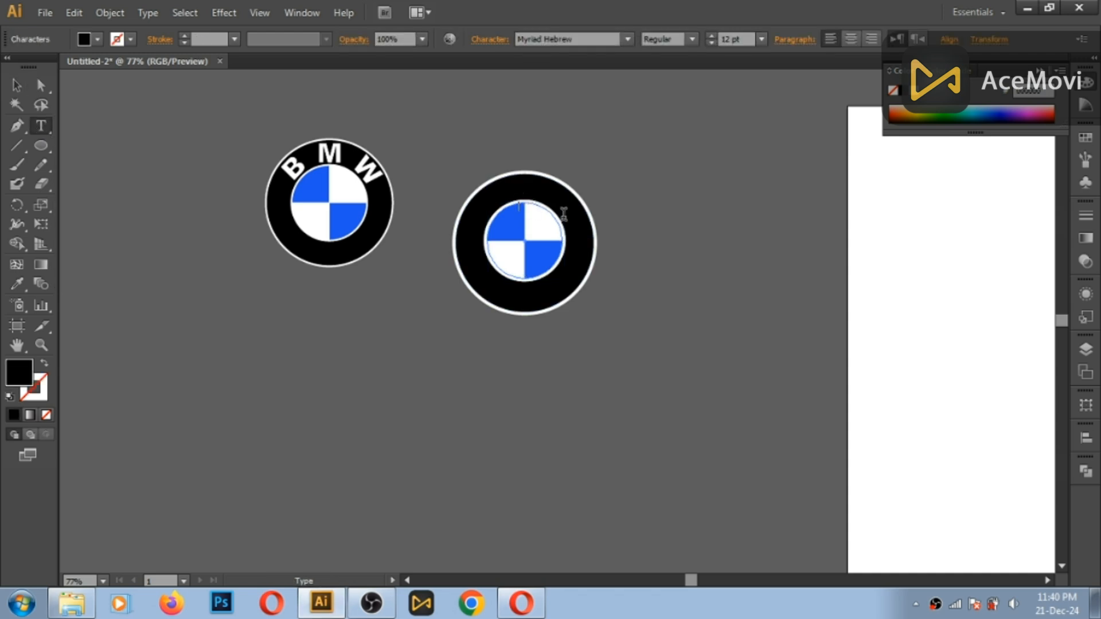
key(ctrl+z)
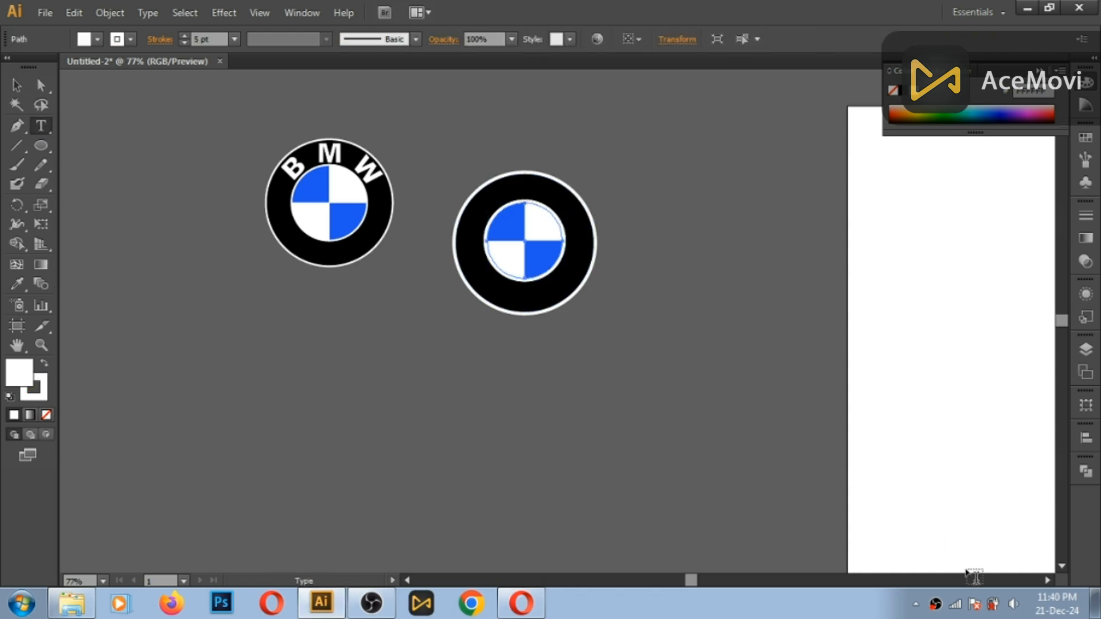
click(1013, 605)
drag(1014, 473, 1015, 502)
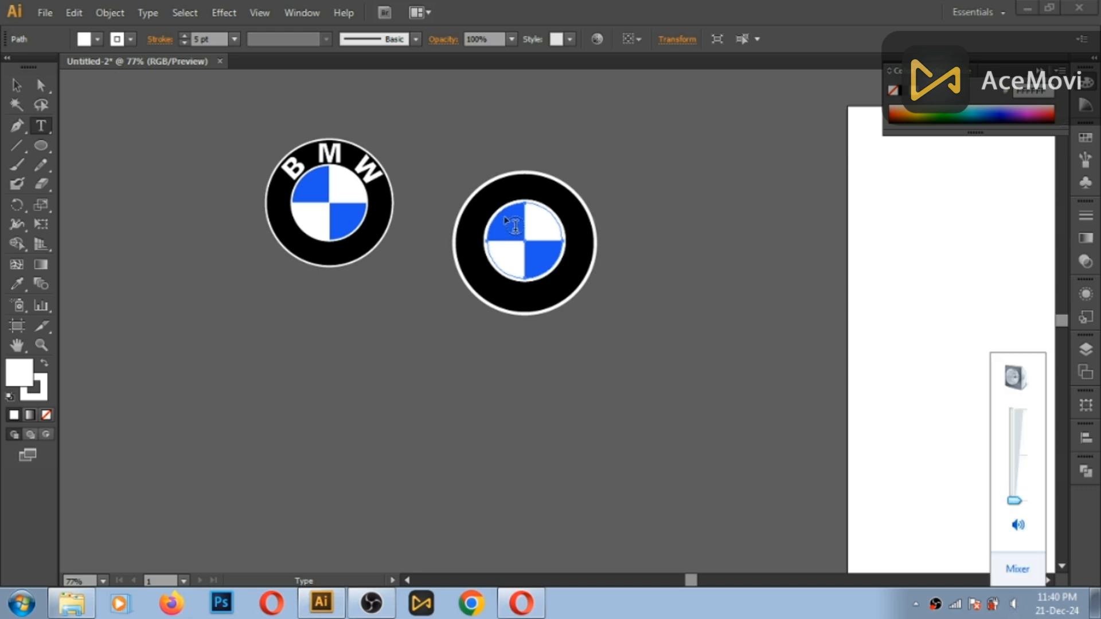
- Start path text at the top of the duplicated inner circle and enter BMW
click(529, 198)
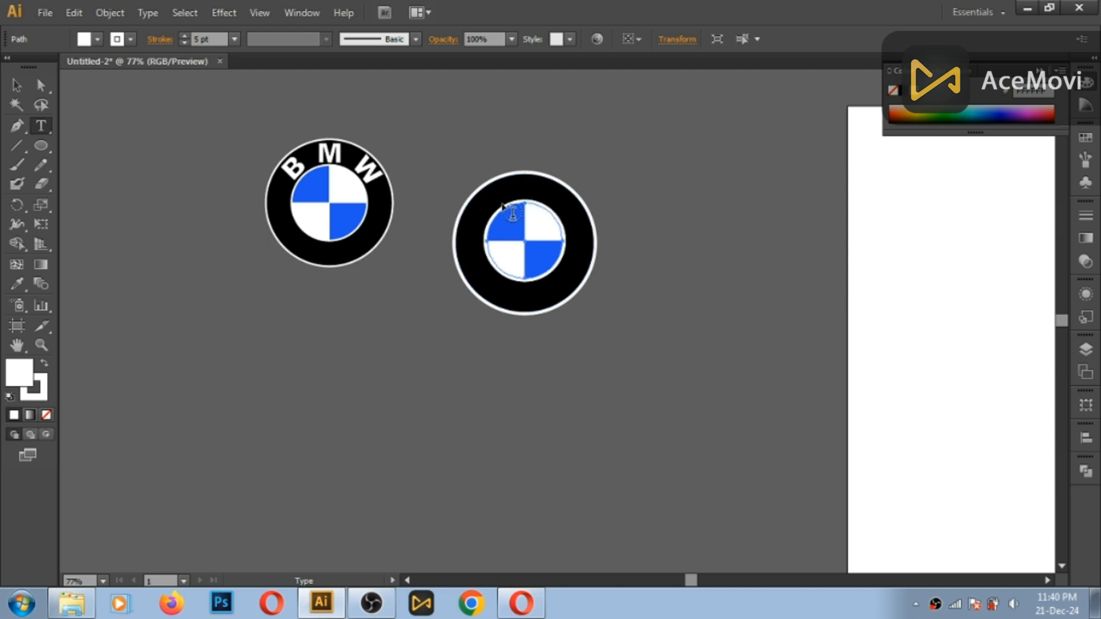
scroll(512, 198, up, 1)
scroll(512, 198, up, 2)
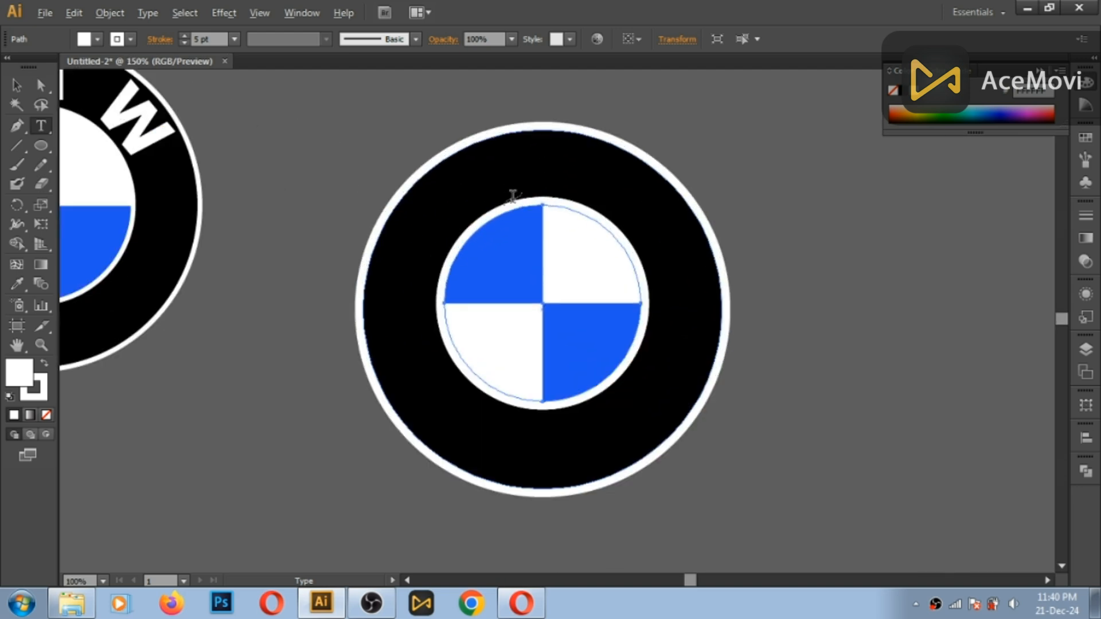
click(512, 198)
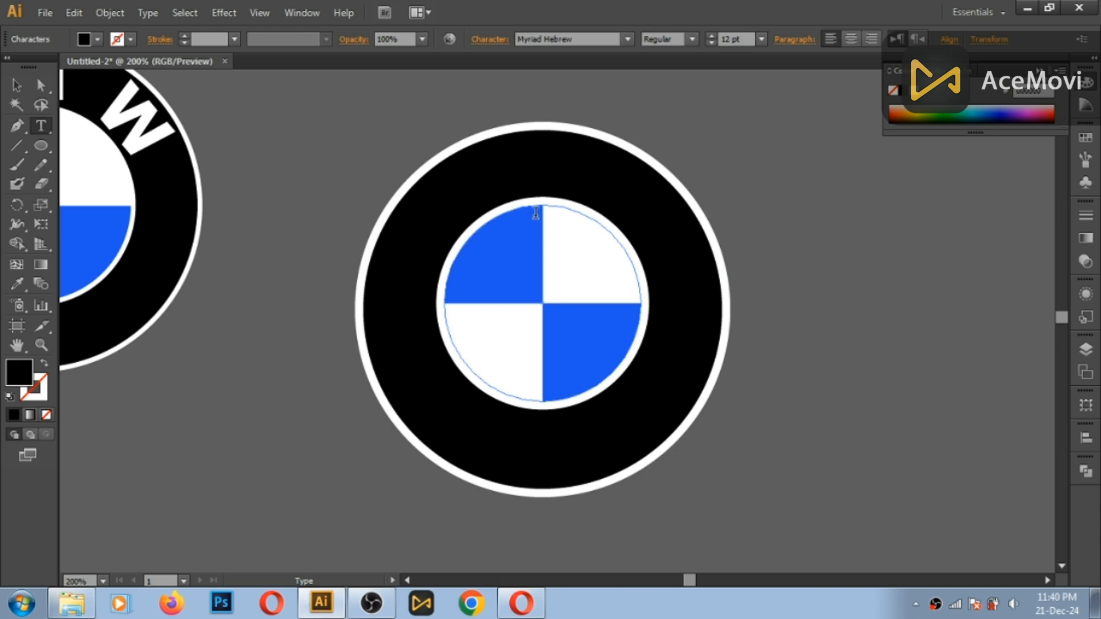
text(BMW)
- Set all of the BMW path text to 50 pt with a white fill
key(ctrl+a)
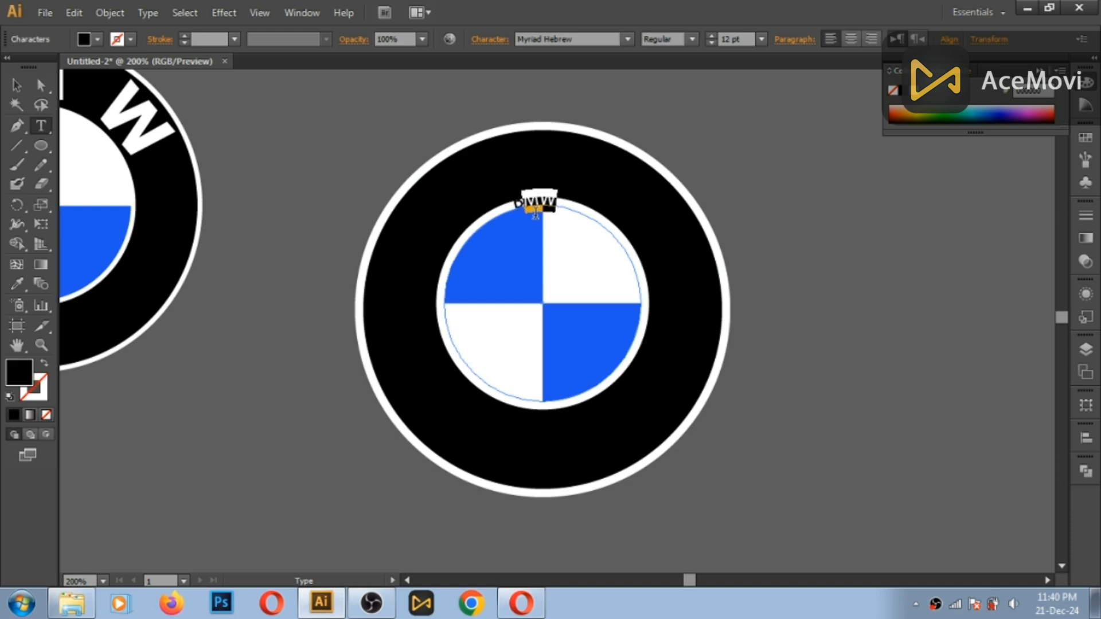
click(712, 35)
click(84, 40)
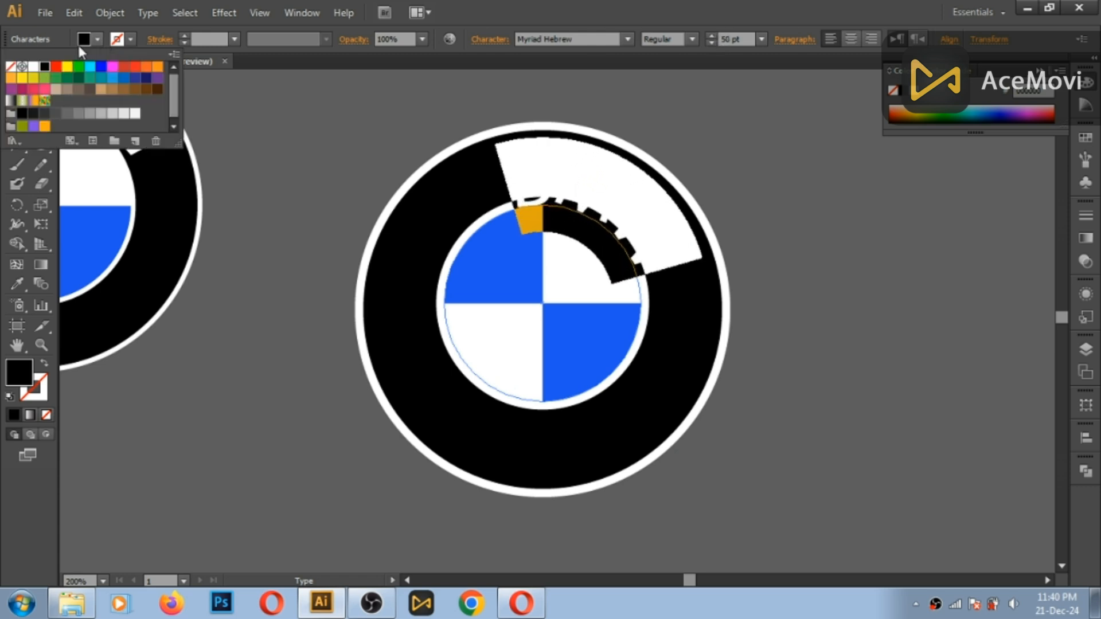
click(33, 66)
key(Escape)
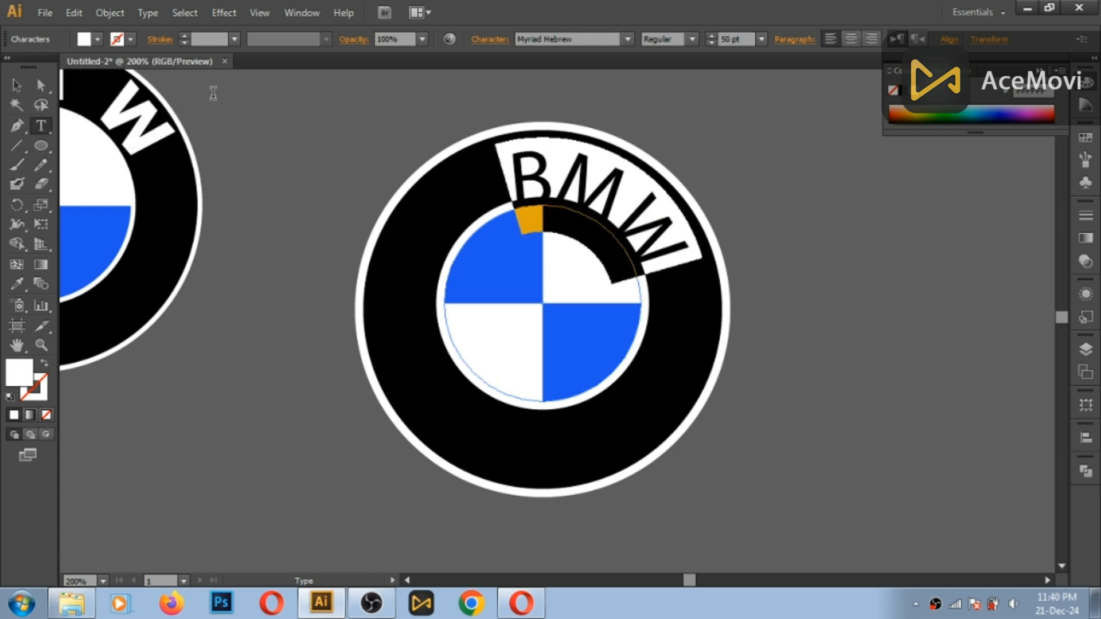
key(ctrl+0)
key(Escape)
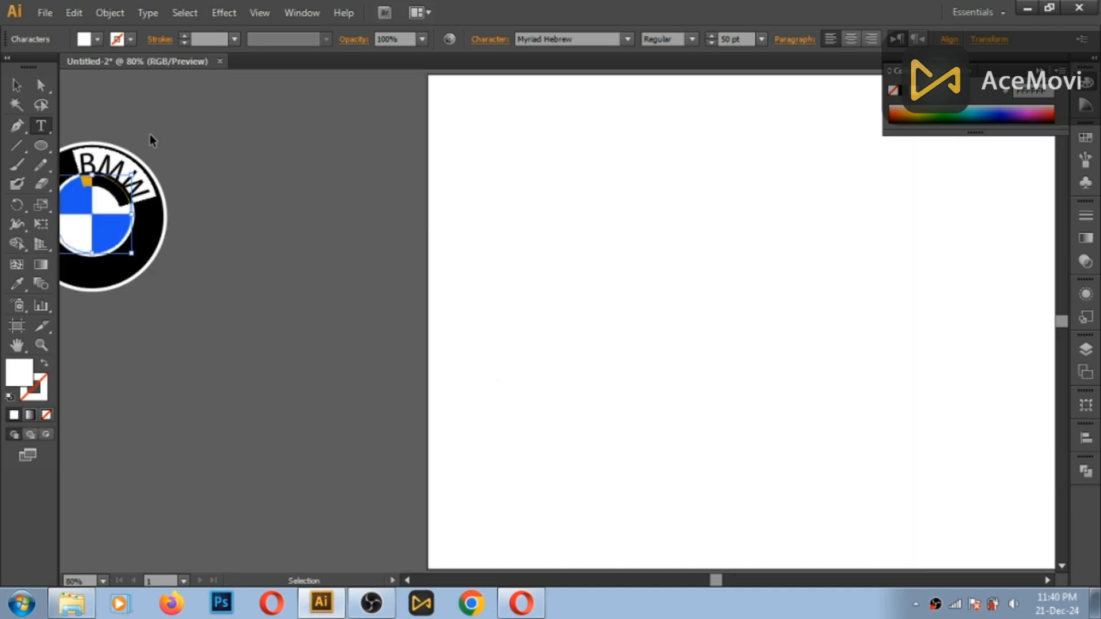
- Change the font of the BMW path text to BMW Helvetica Bold
drag(207, 234, 524, 318)
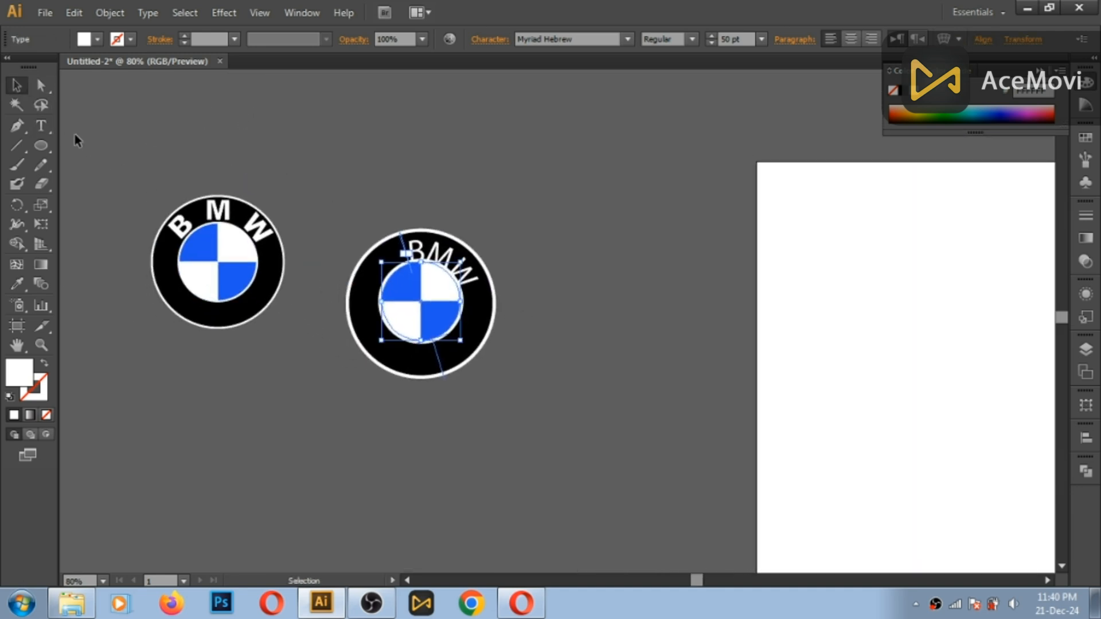
click(42, 125)
click(451, 253)
drag(475, 282, 453, 255)
click(600, 38)
text(BMW Helvetica Bold)
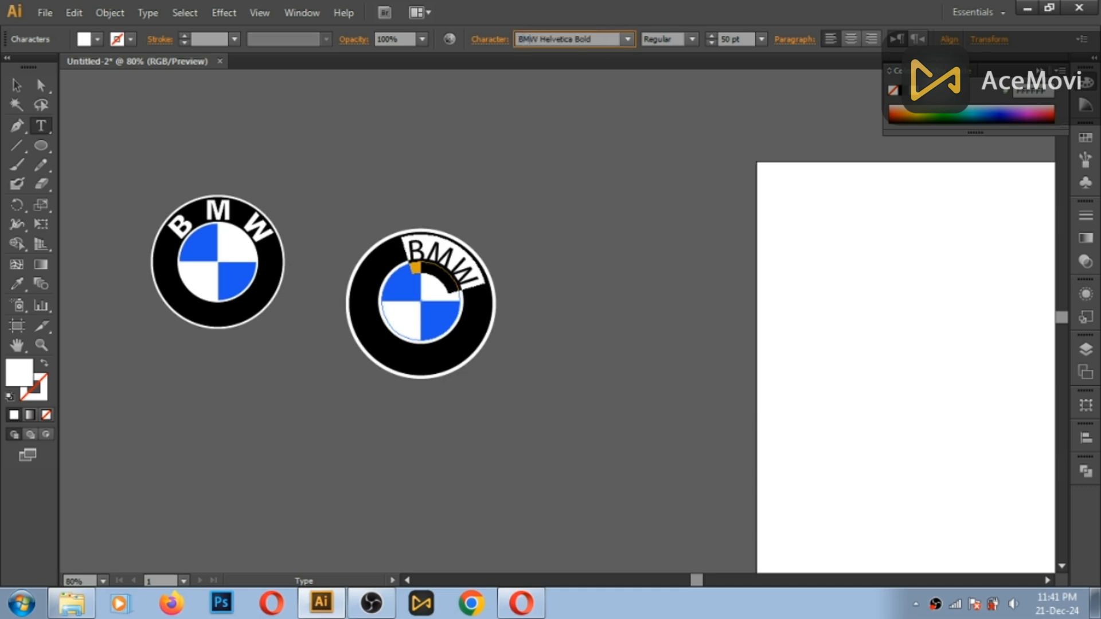
key(Return)
click(16, 85)
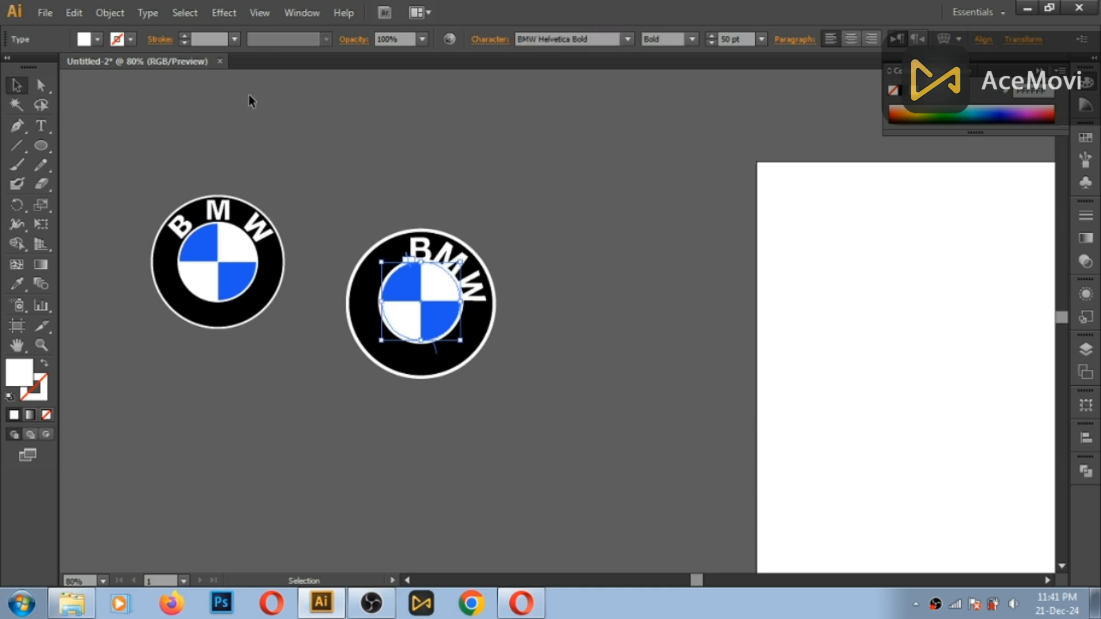
click(379, 143)
- Set the BMW path text's font to Arial with the Black style
click(477, 238)
click(40, 125)
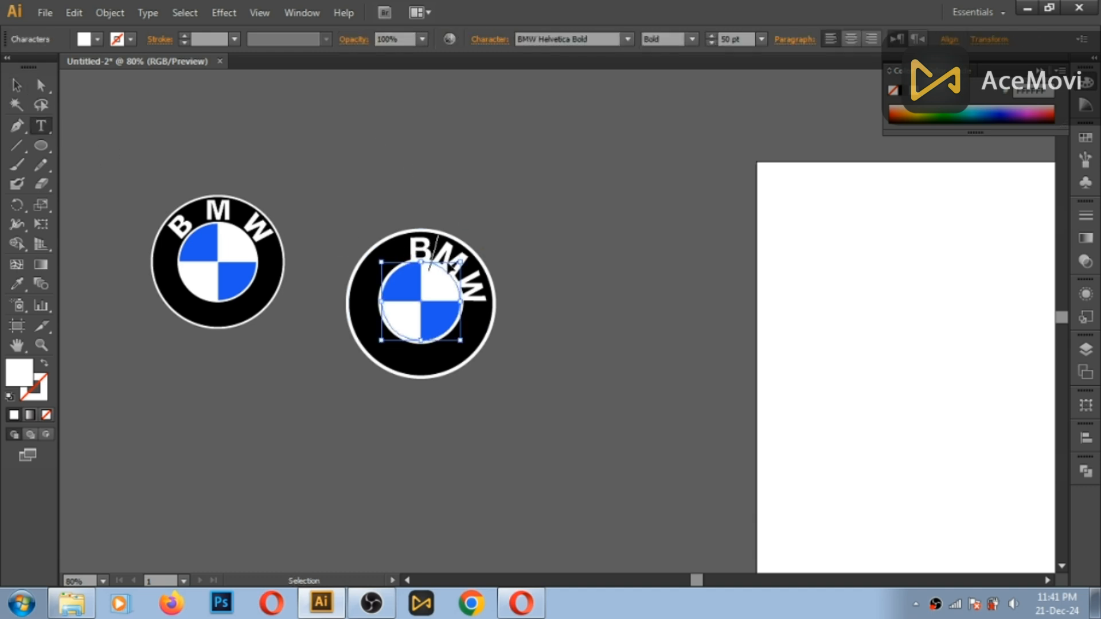
key(ctrl+a)
click(609, 40)
text(ar)
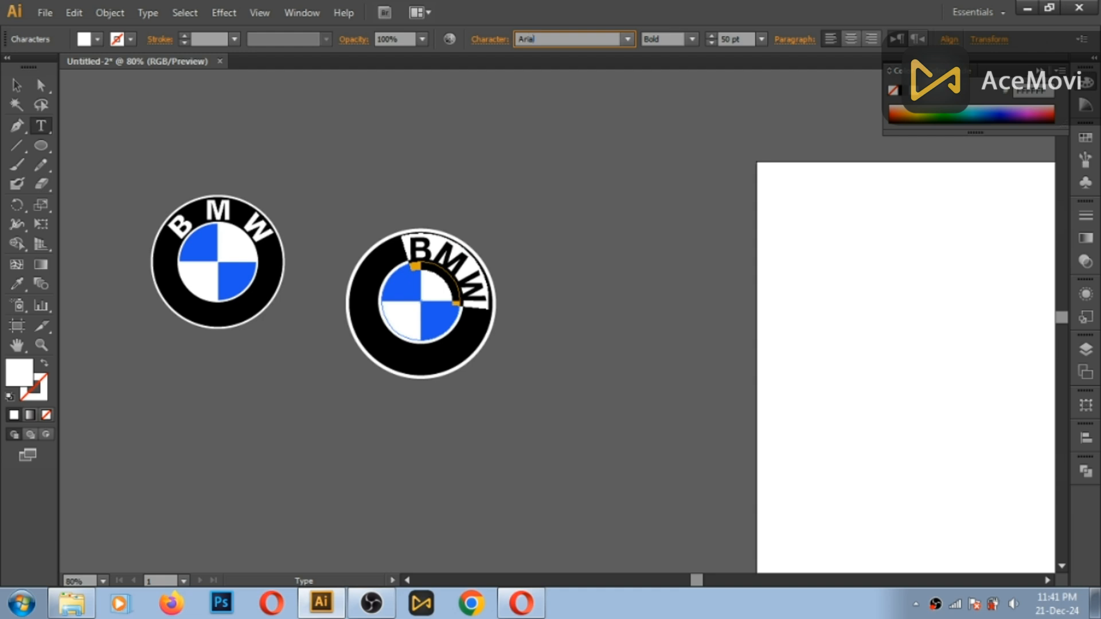
key(Return)
click(692, 39)
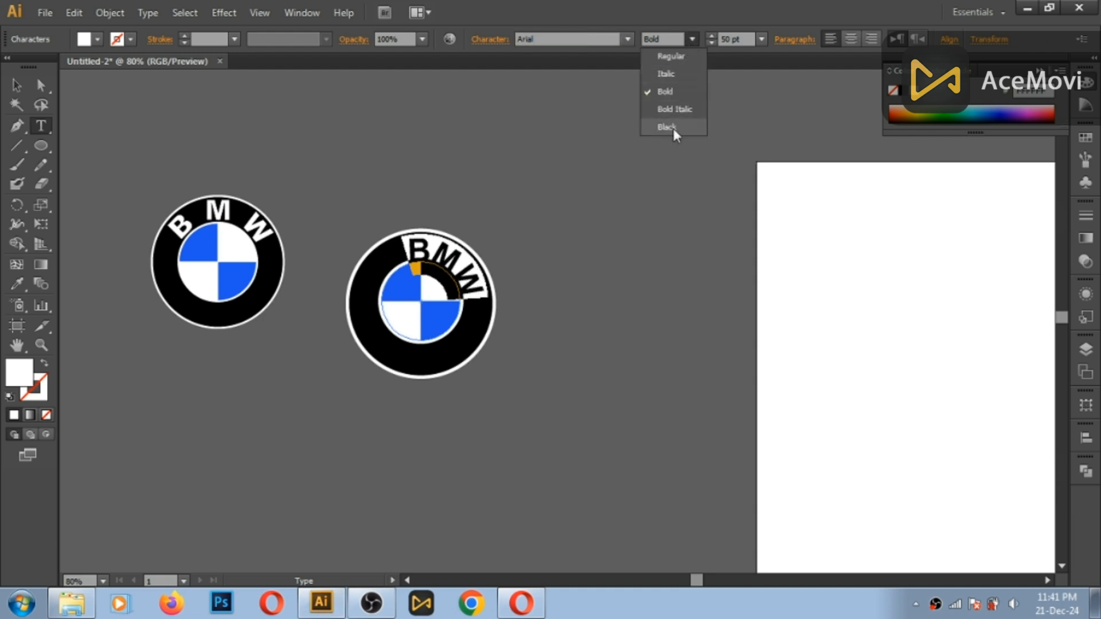
click(671, 133)
key(Escape)
click(308, 160)
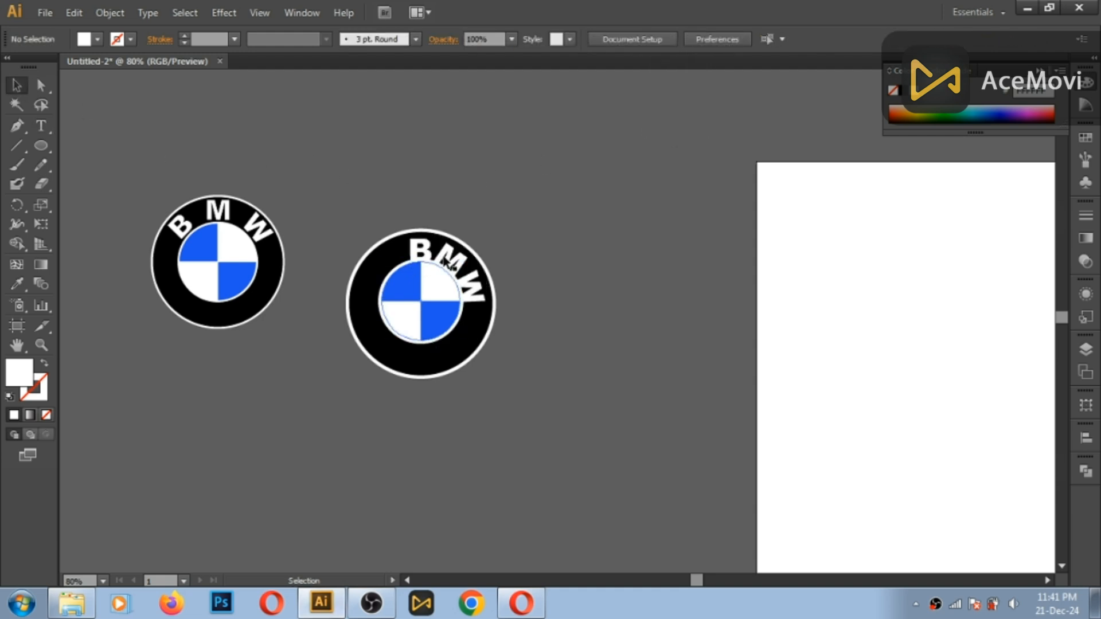
- Select the inner circle together with the blue quarters of the new emblem and lock them
click(446, 261)
click(514, 291)
click(467, 295)
click(439, 290)
click(514, 291)
click(427, 280)
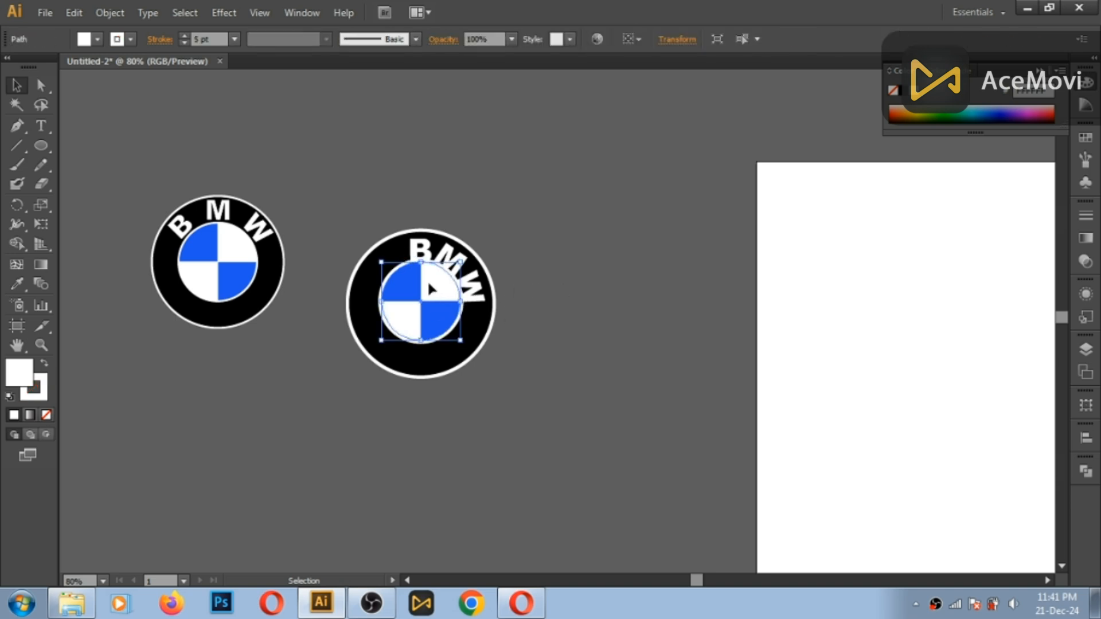
shift+click(408, 286)
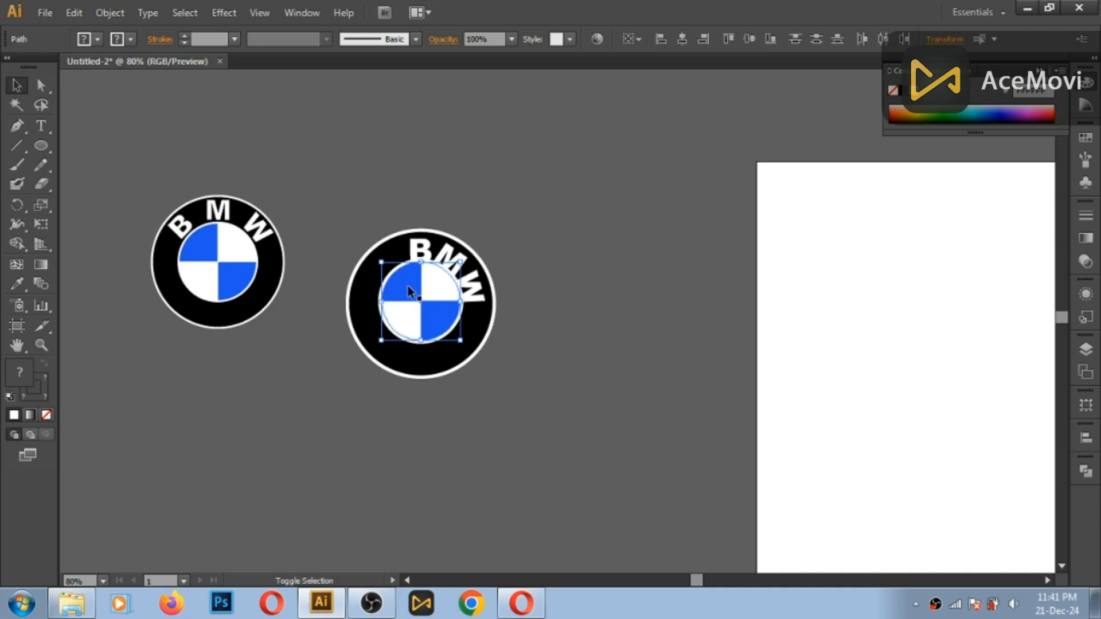
click(110, 12)
mouse_move(148, 10)
mouse_move(110, 12)
mouse_move(184, 110)
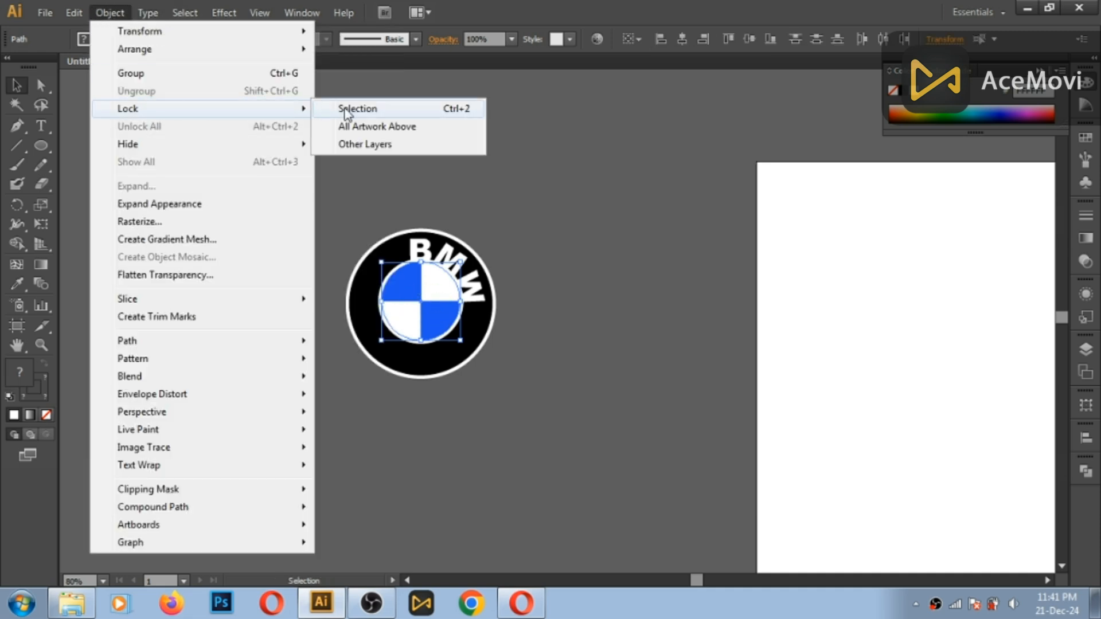
click(350, 108)
- Rotate the BMW path text counter-clockwise about the emblem to centre the letters over the top of the ring
click(462, 269)
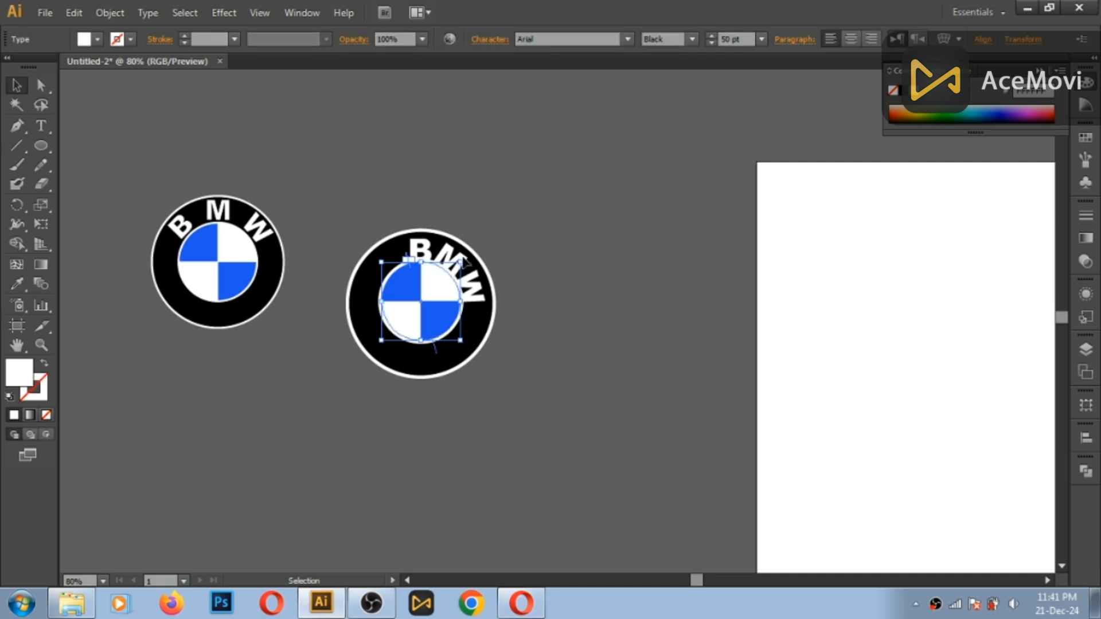
drag(462, 343, 492, 302)
click(42, 128)
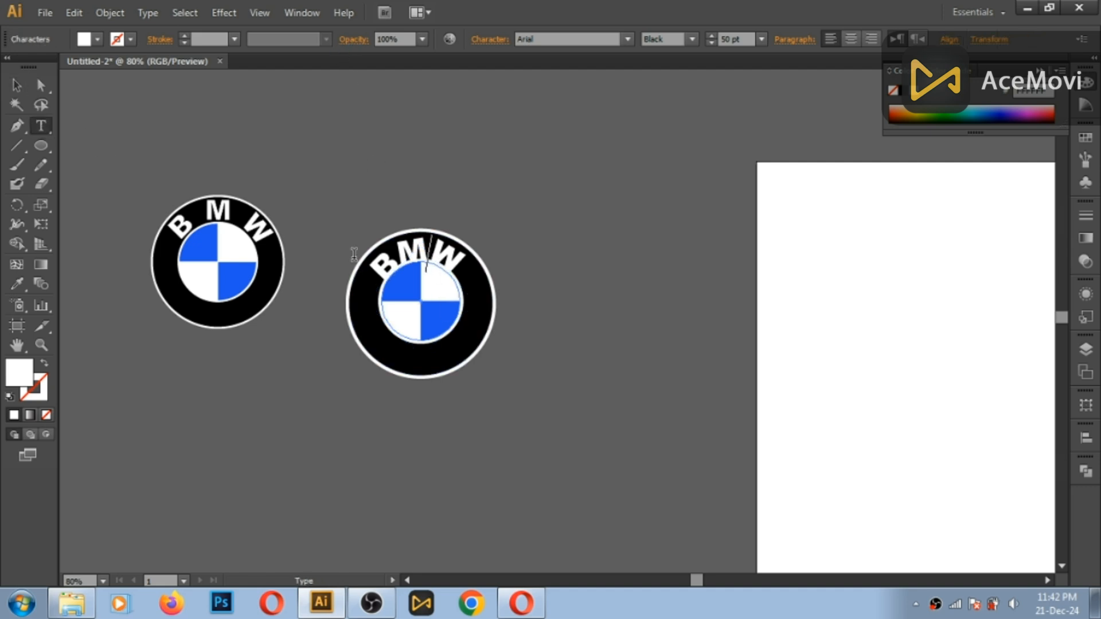
- Examine the font size, leading and tracking of the reference logo's BMW lettering
click(246, 221)
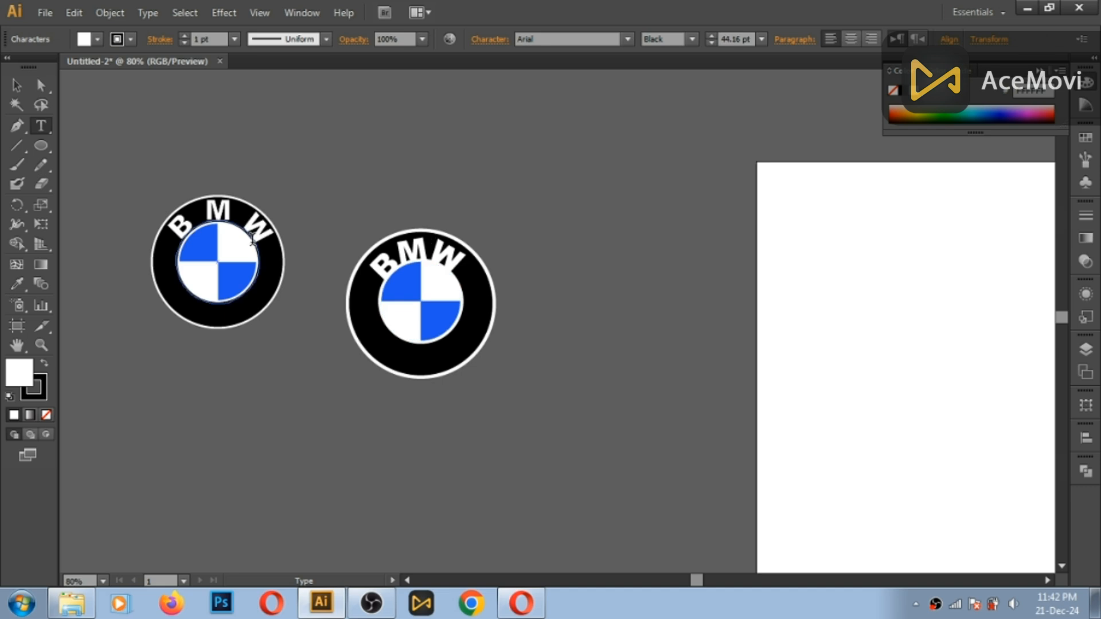
click(426, 257)
click(731, 39)
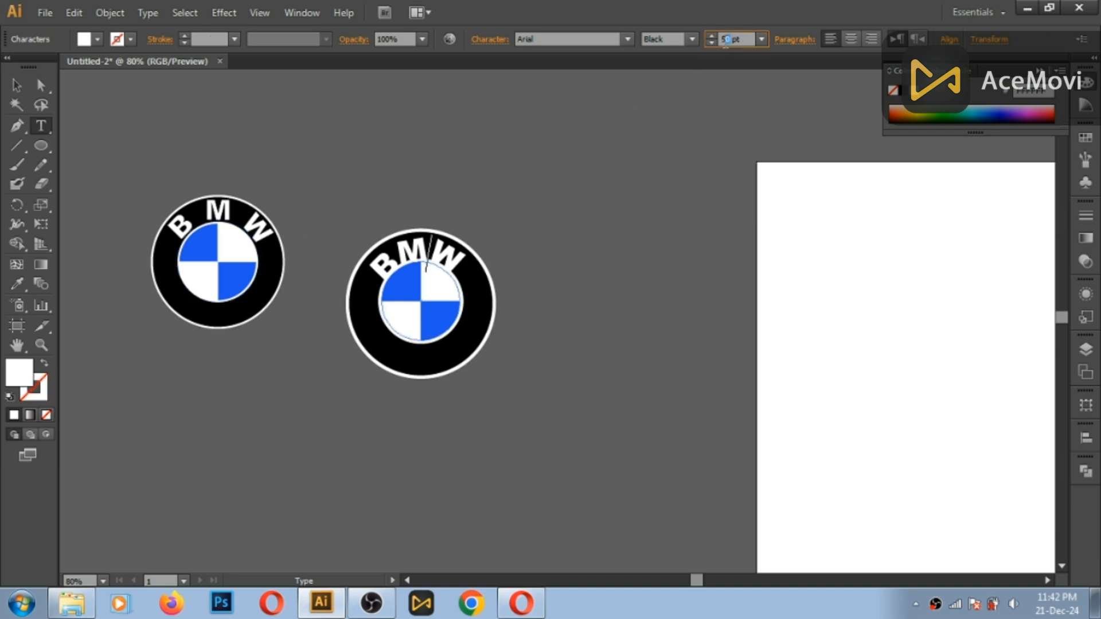
key(Escape)
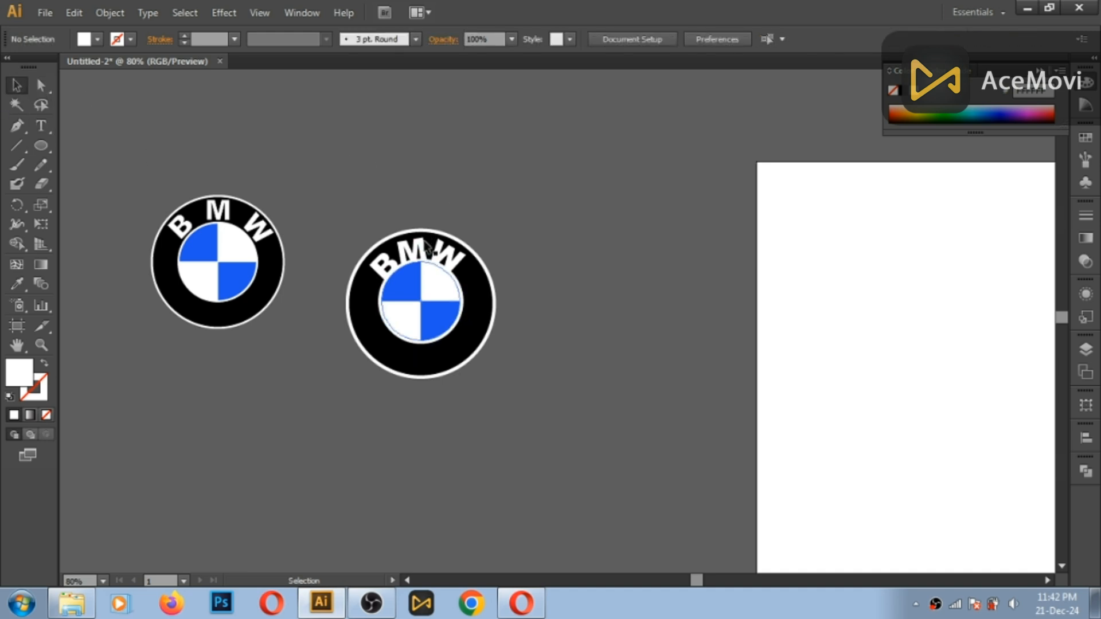
key(t)
click(418, 251)
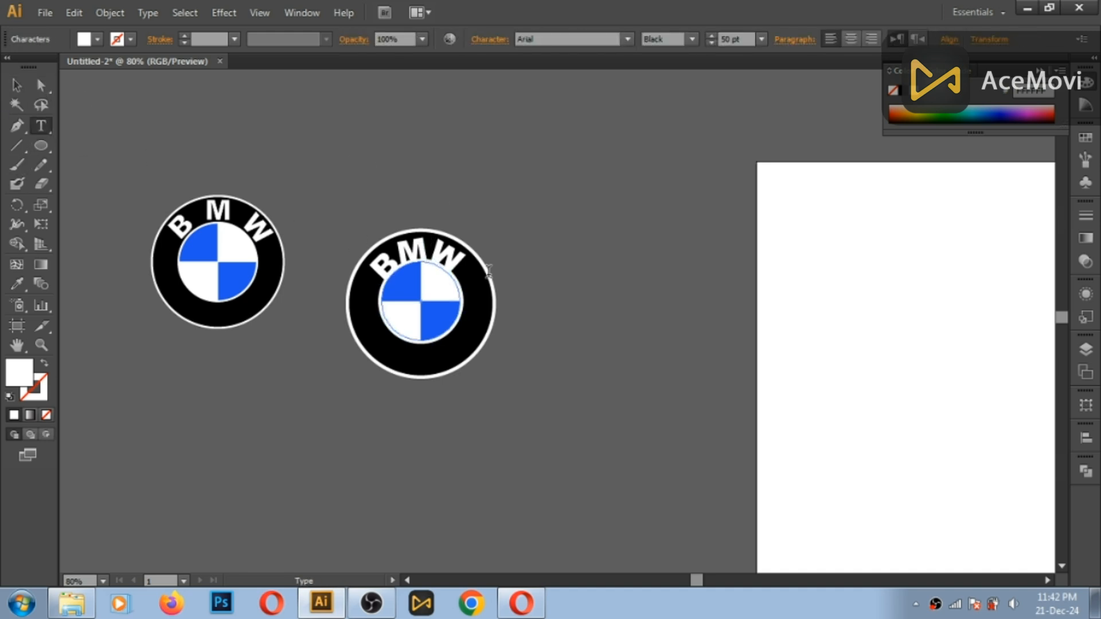
click(206, 215)
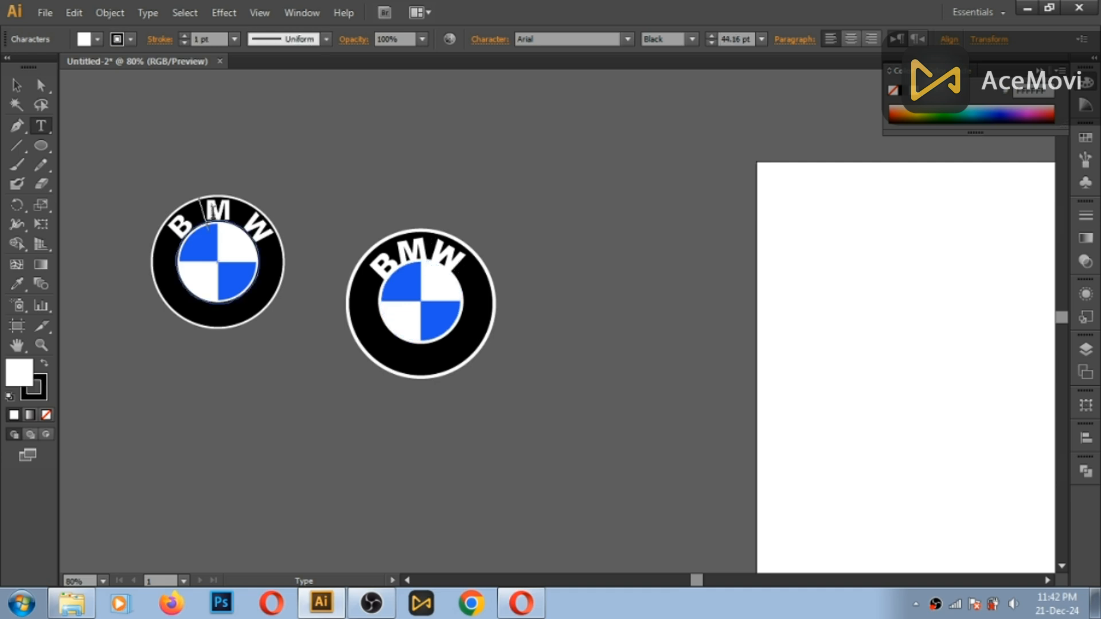
click(491, 38)
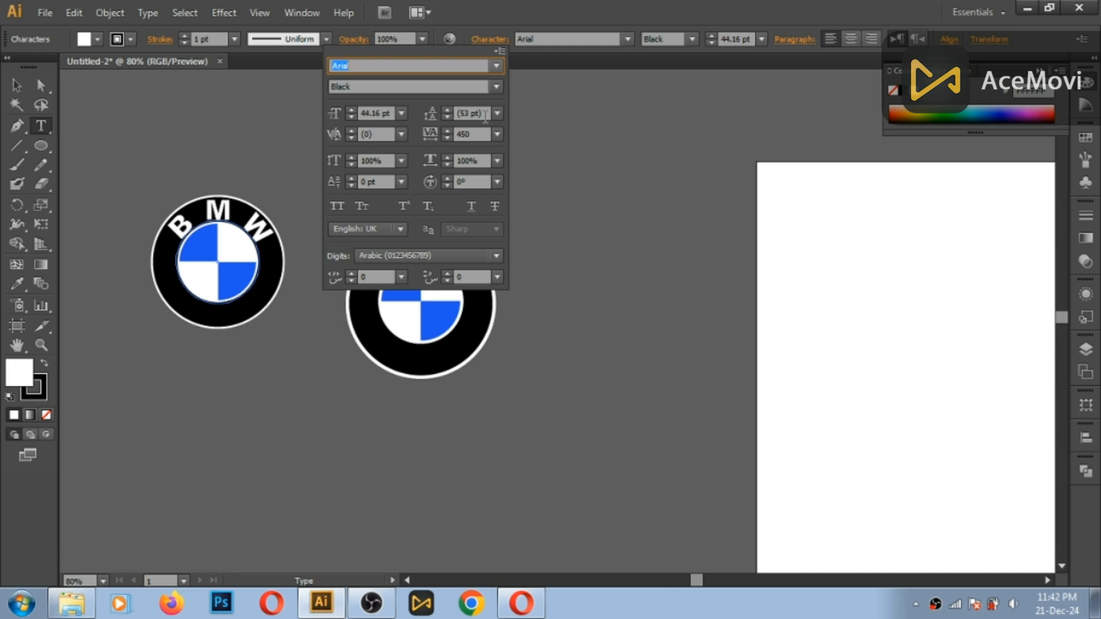
click(536, 127)
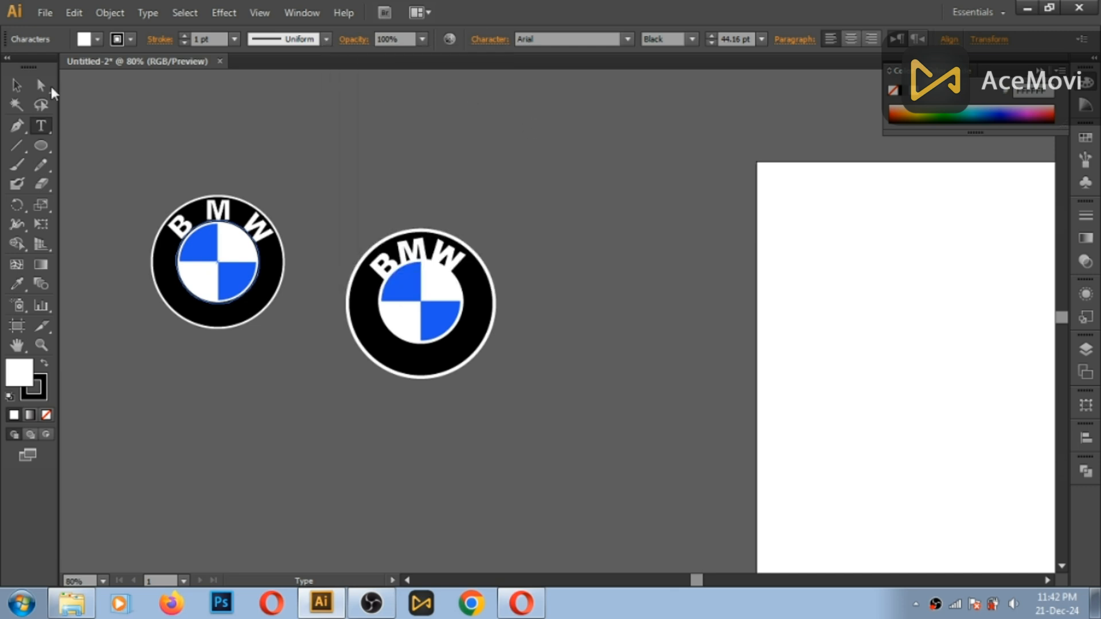
- Try to set the leading of the new logo's BMW text to 53 pt
click(17, 86)
click(409, 253)
click(43, 126)
click(425, 252)
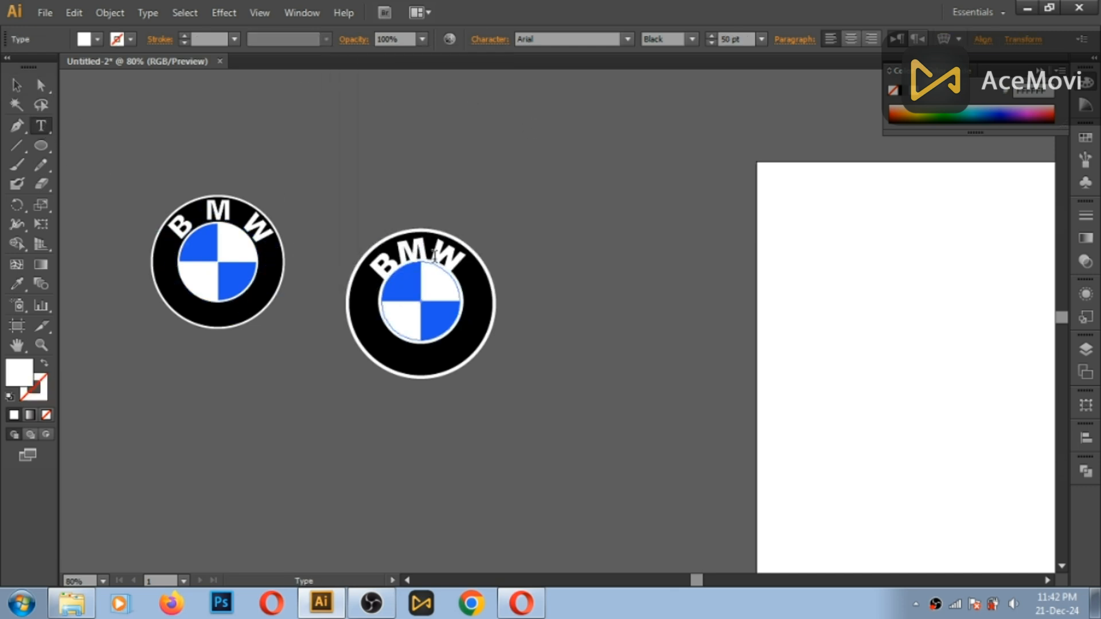
click(493, 45)
click(459, 113)
text(10)
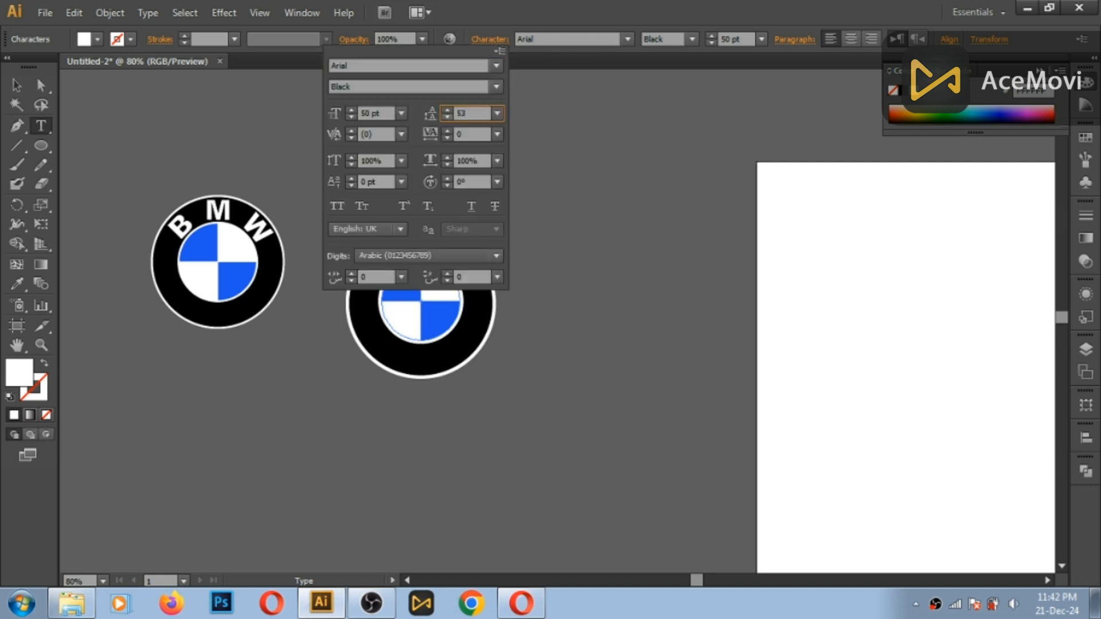
key(Return)
- Set the leading of all the new BMW lettering to 53 pt and its tracking to 450
key(ctrl+a)
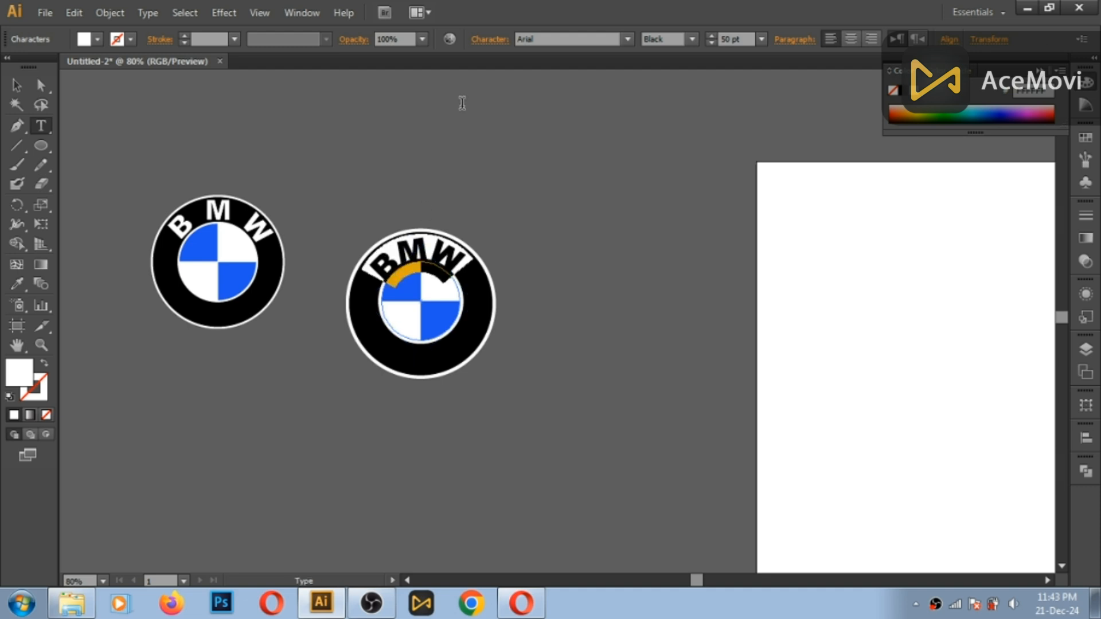
click(488, 38)
click(497, 113)
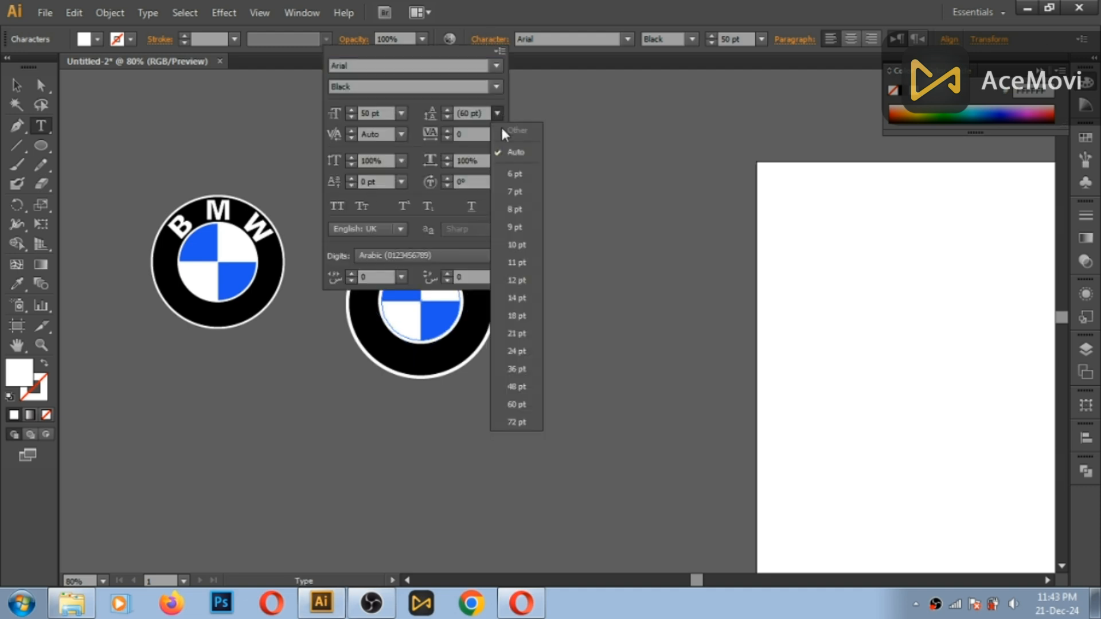
click(480, 113)
drag(485, 114, 458, 116)
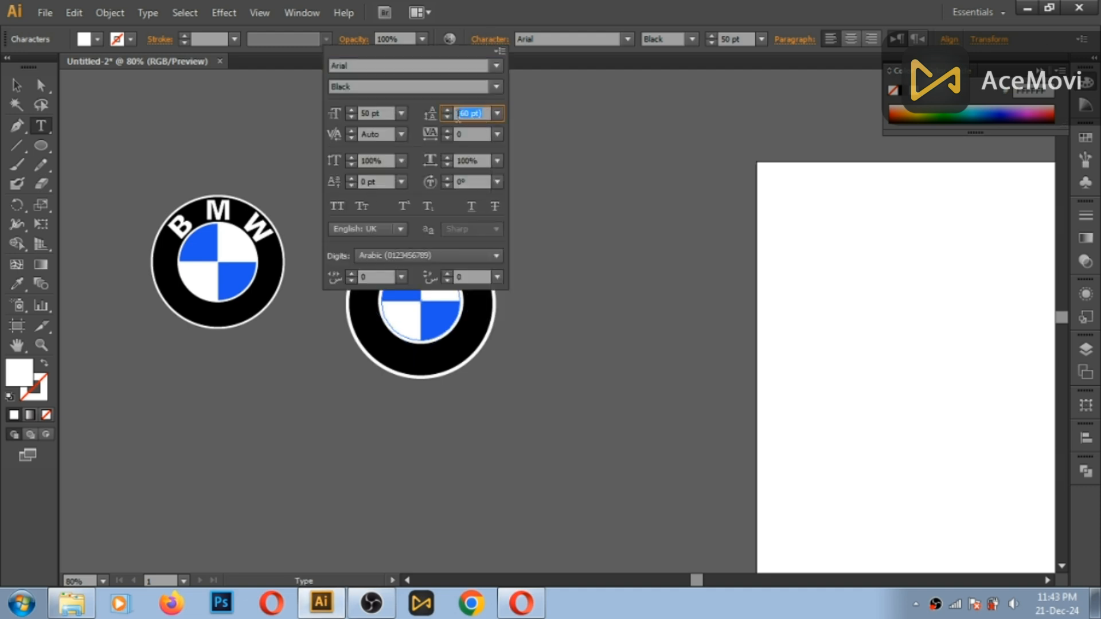
text(53)
key(Tab)
key(Tab)
text(450)
key(Tab)
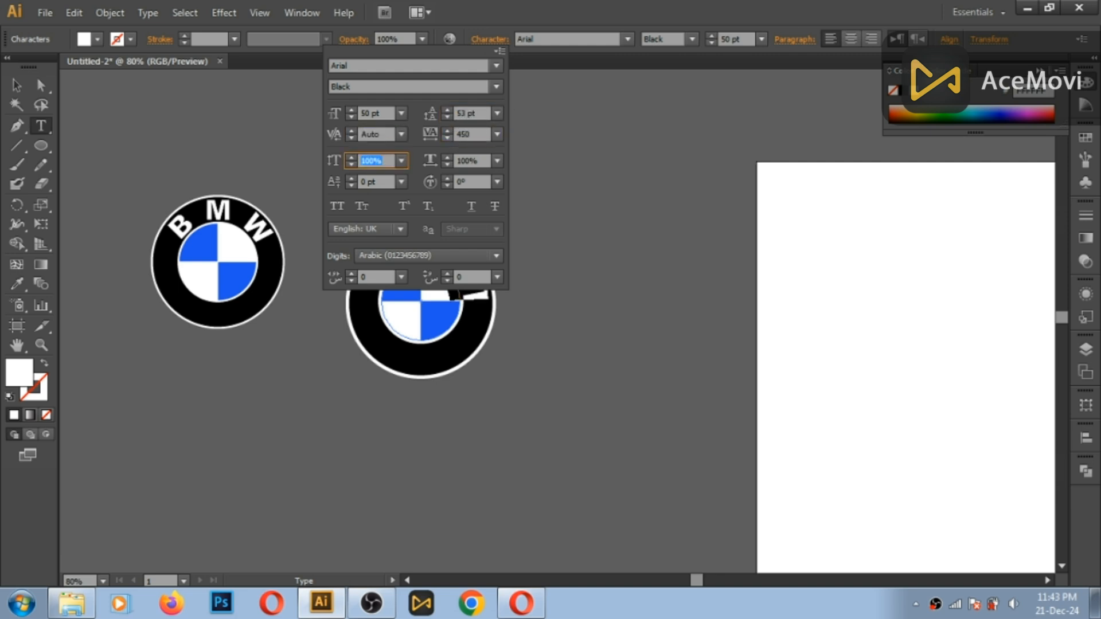
- Try the Bold font style on all the BMW lettering of the new logo
key(Return)
click(17, 86)
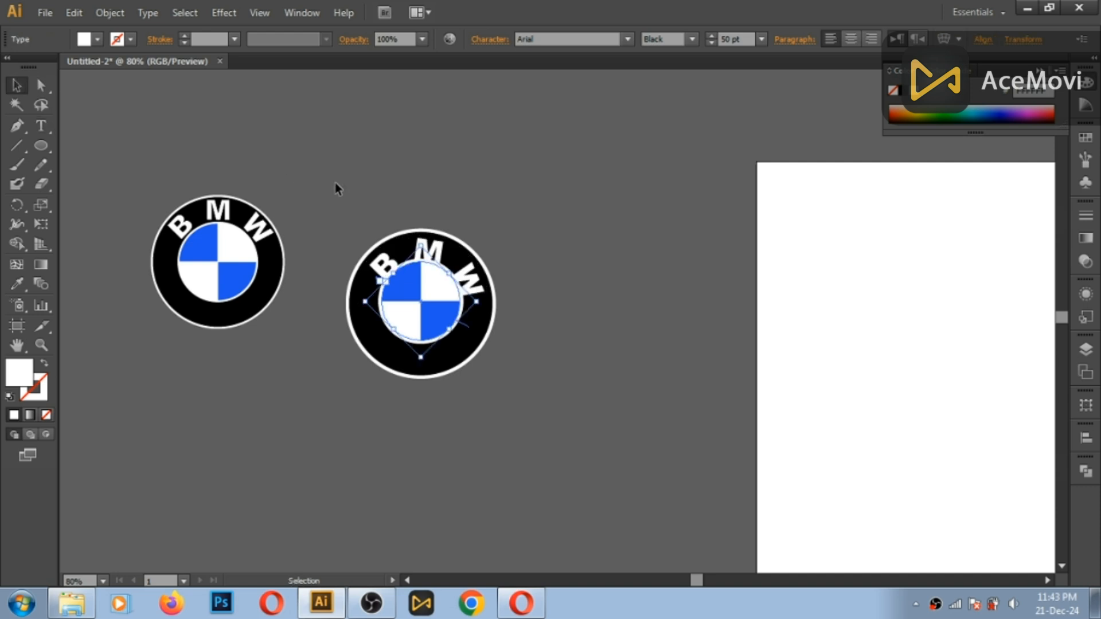
click(390, 179)
click(427, 254)
key(ctrl+a)
click(463, 278)
click(47, 133)
click(429, 252)
key(ctrl+a)
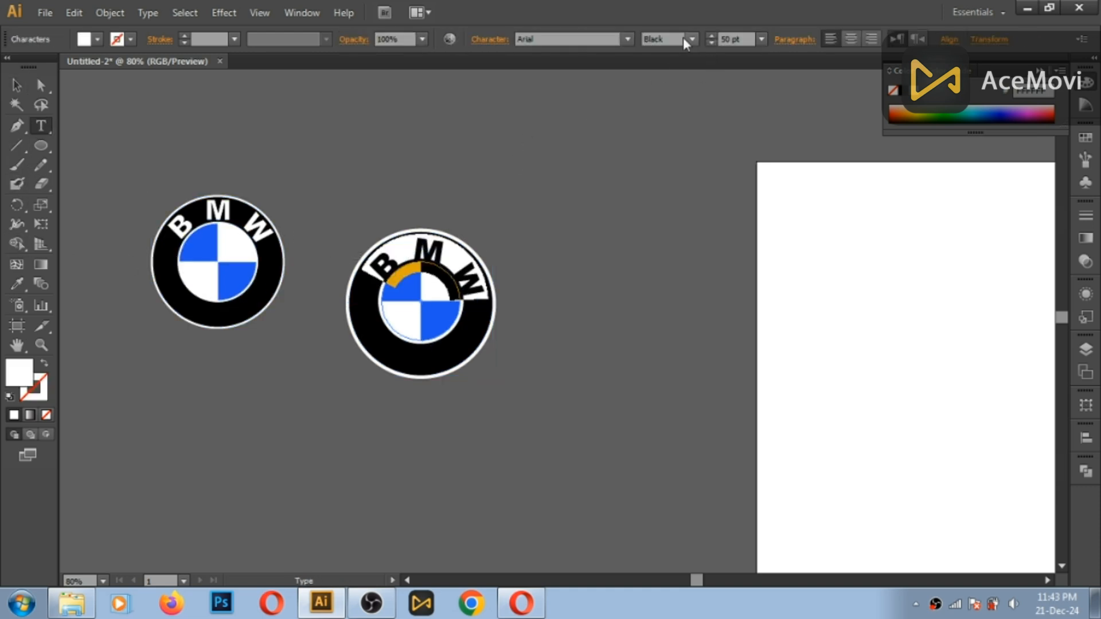
click(692, 39)
click(666, 81)
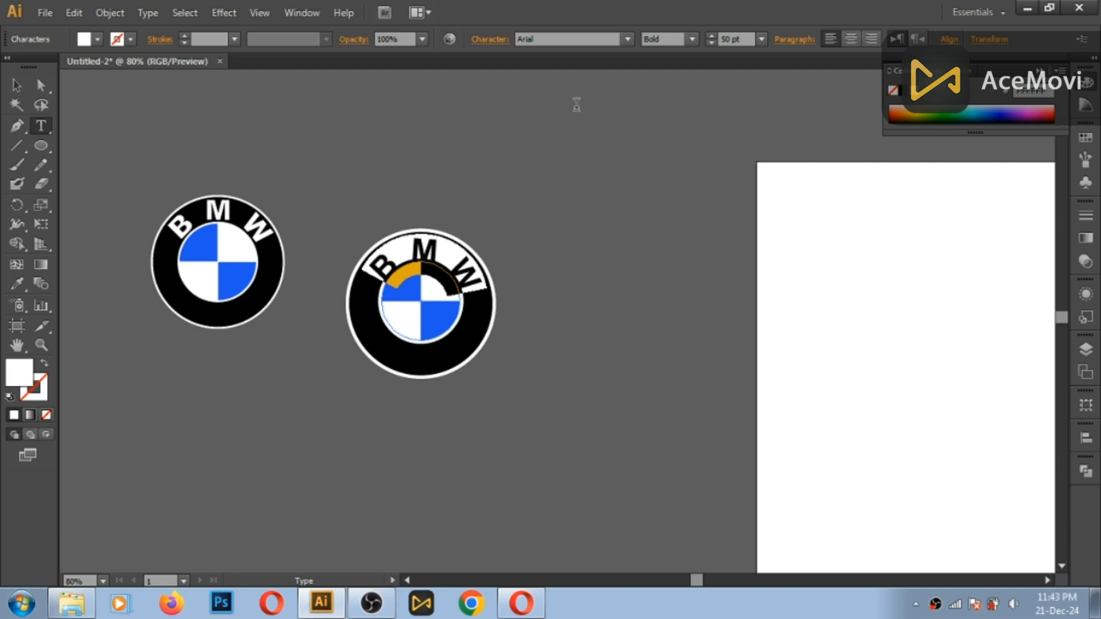
- Return the new logo's BMW lettering to the Arial Black font style
click(692, 39)
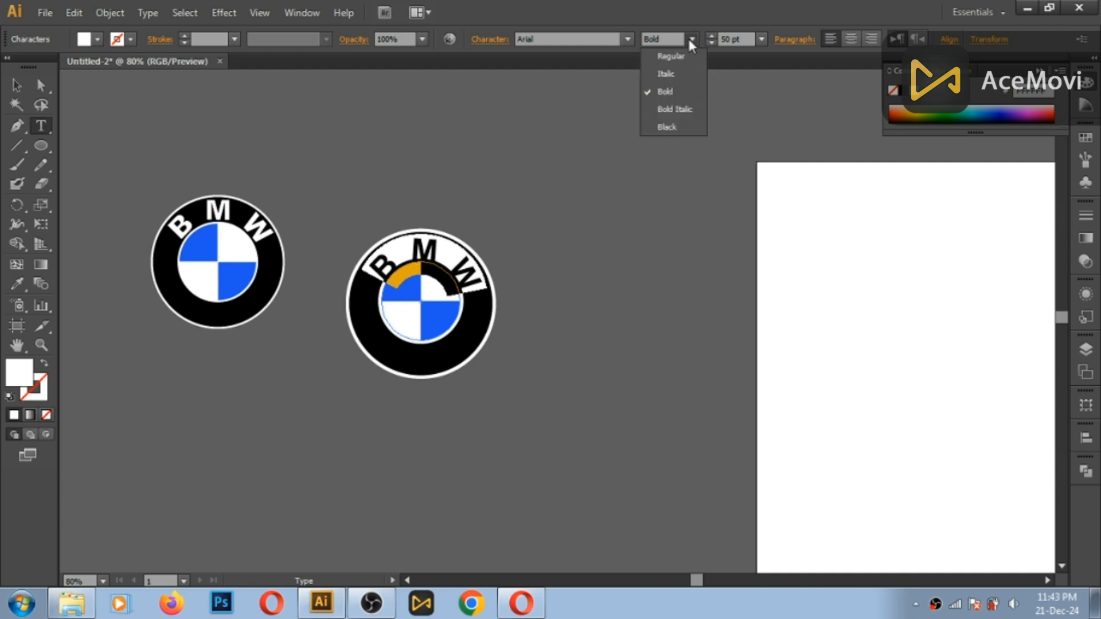
click(667, 127)
click(427, 250)
click(18, 86)
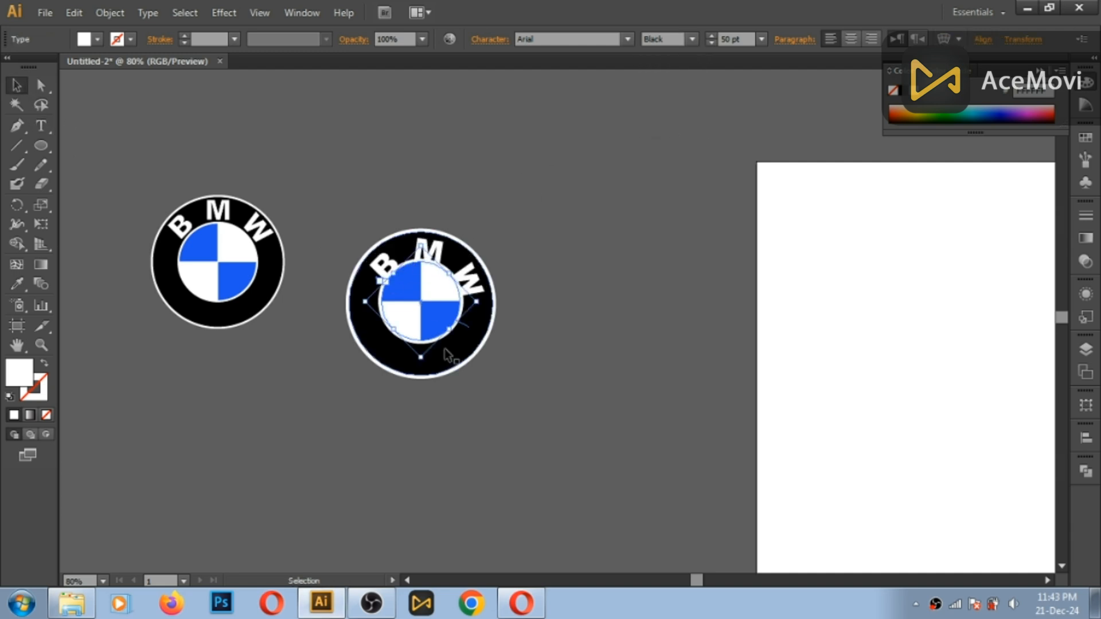
- Scale the new logo's BMW path text up slightly around the emblem, to a font size of about 53 pt
drag(476, 302, 484, 305)
click(547, 270)
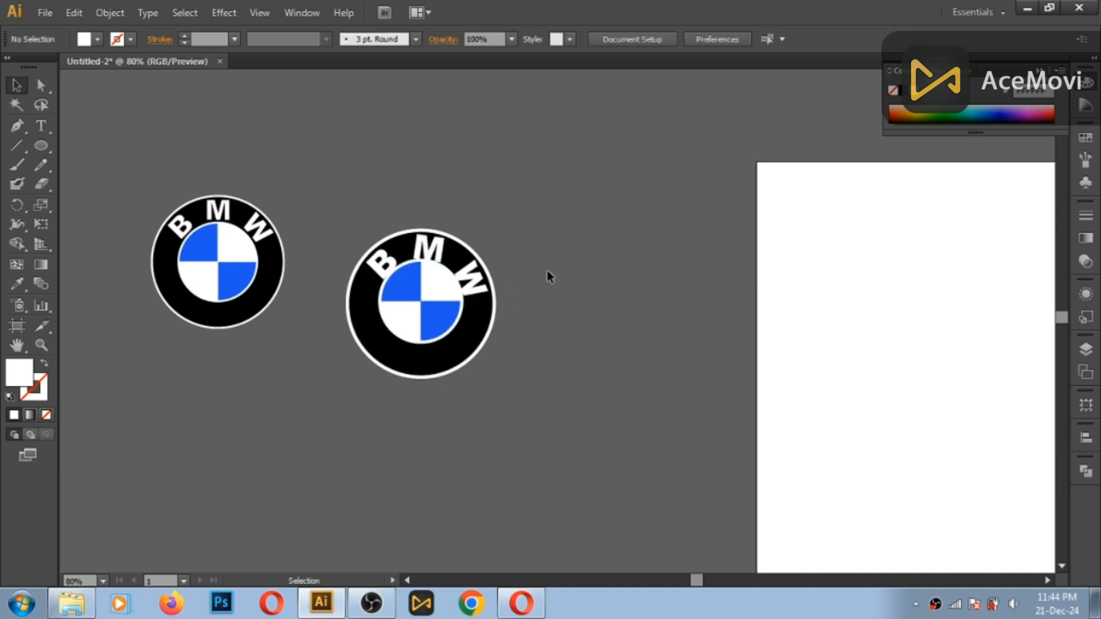
- Set the font size of all the new logo's BMW lettering to 44 pt
click(482, 279)
click(44, 126)
click(428, 251)
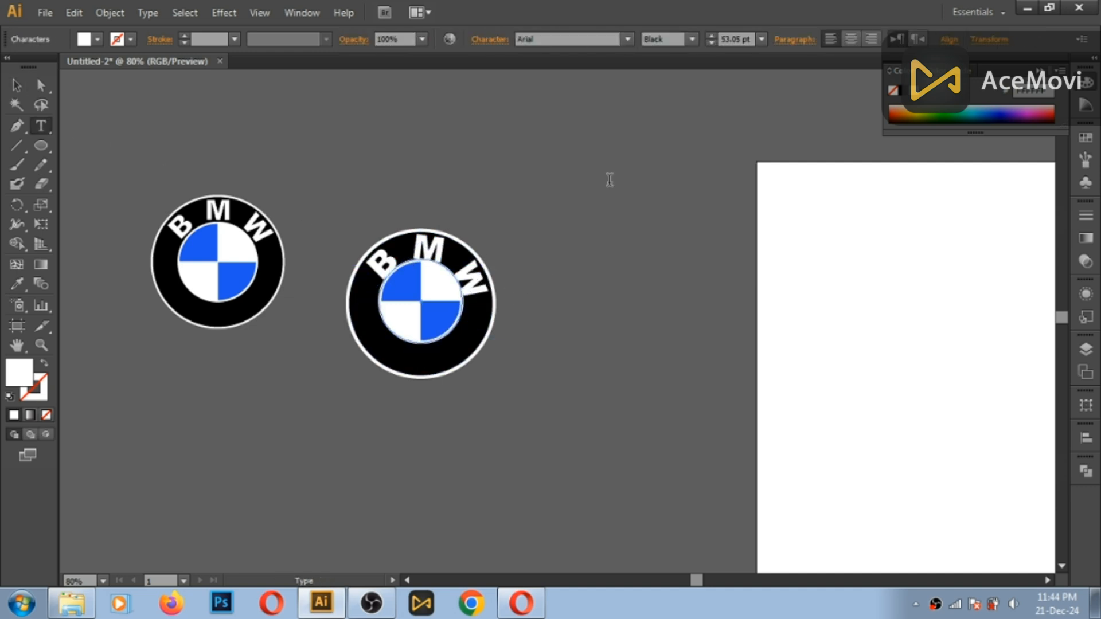
key(ctrl+a)
drag(738, 40, 701, 41)
text(44)
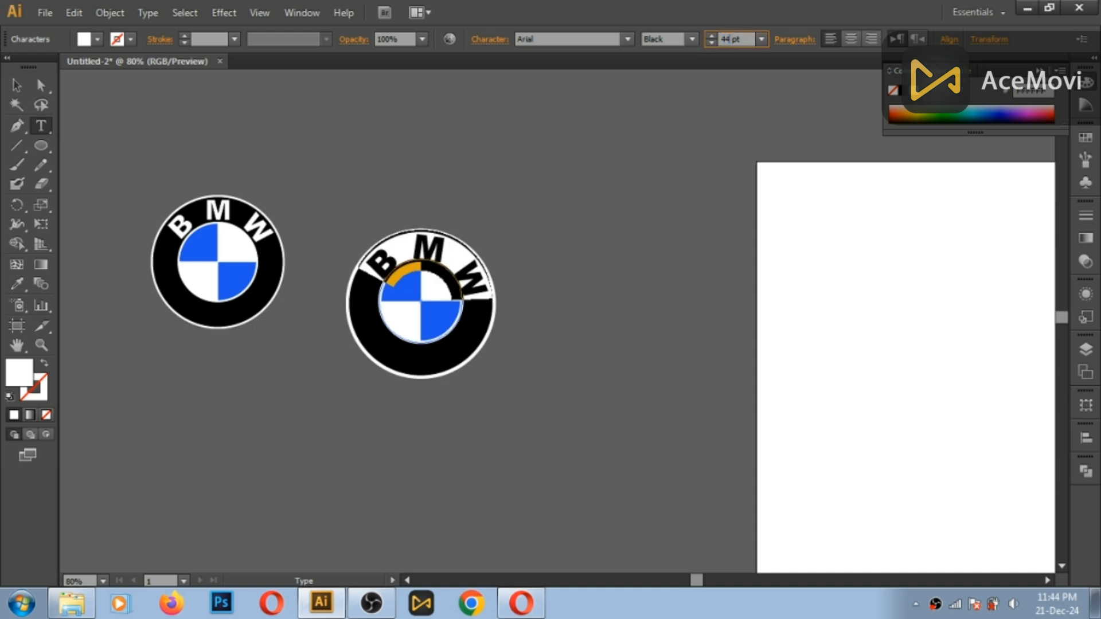
key(Return)
click(14, 86)
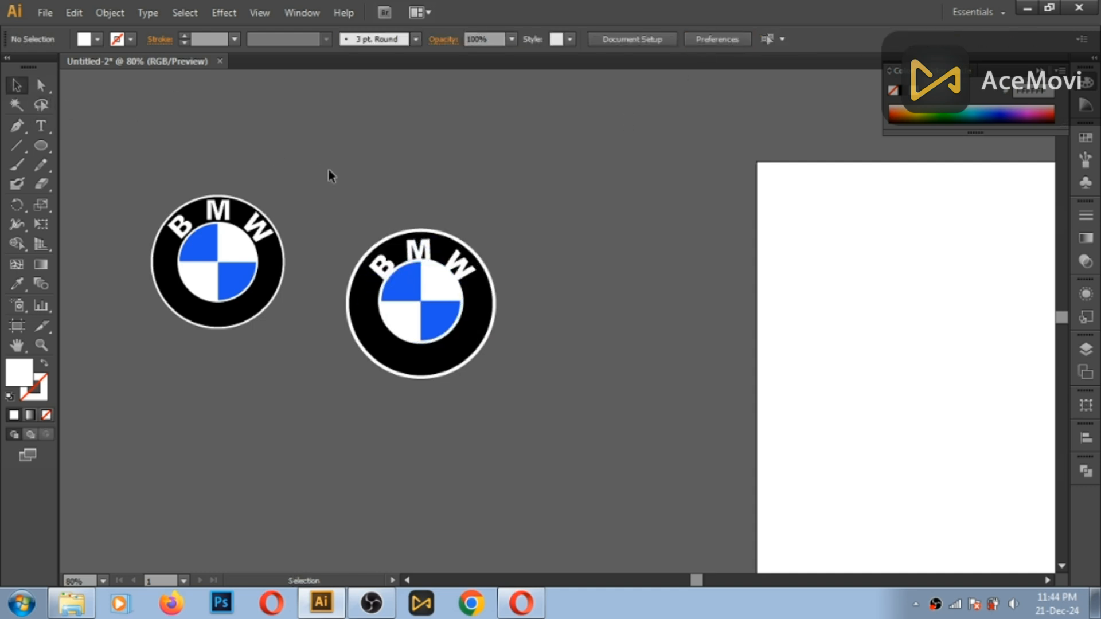
- Enlarge the BMW path text around the emblem to a font size of about 47.5 pt, moving the letters outward within the black ring
click(479, 313)
drag(422, 366, 420, 370)
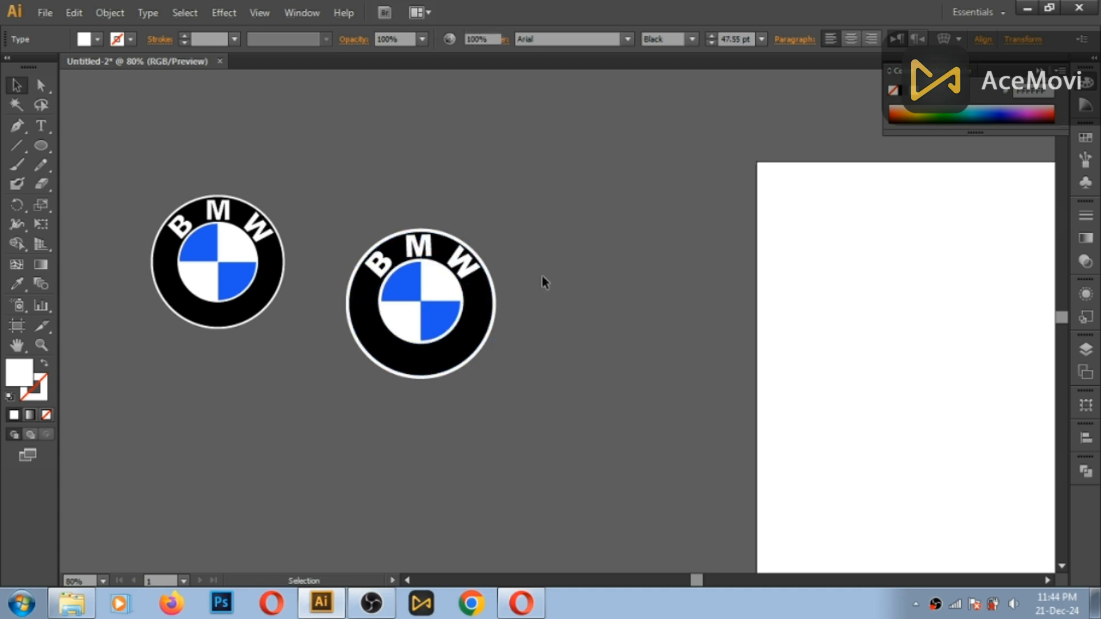
click(542, 277)
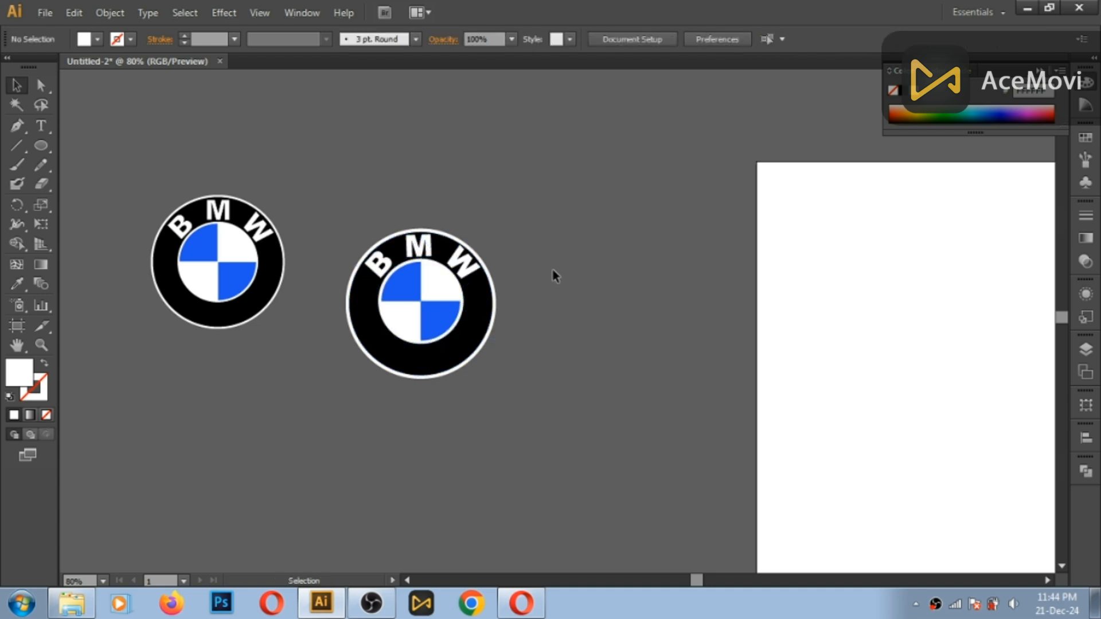